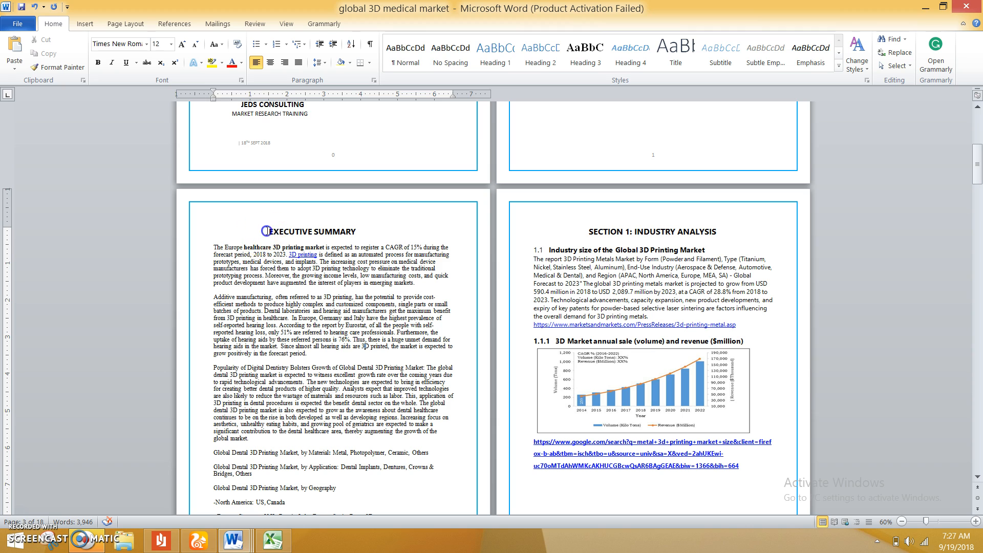
# Step: Prefix the Executive Summary heading with "1.0:" and apply the Heading 1 style to it
pyautogui.write('1.0:')
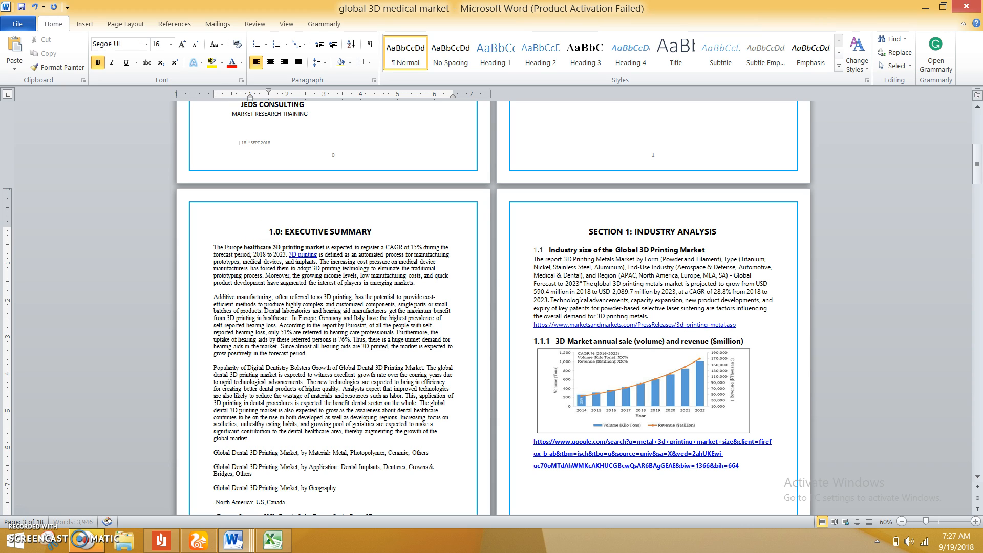
pyautogui.moveTo(372, 232); pyautogui.dragTo(267, 231)
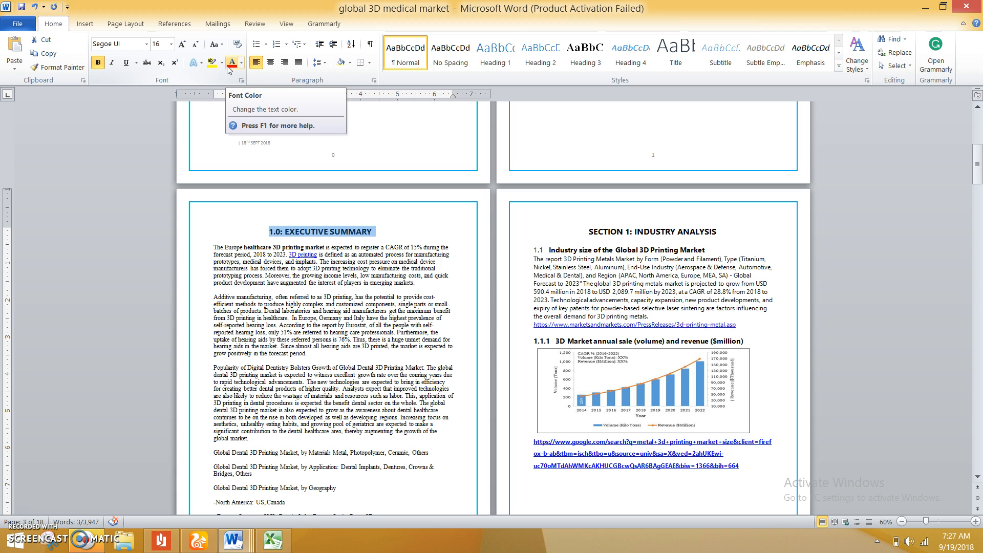
pyautogui.click(496, 62)
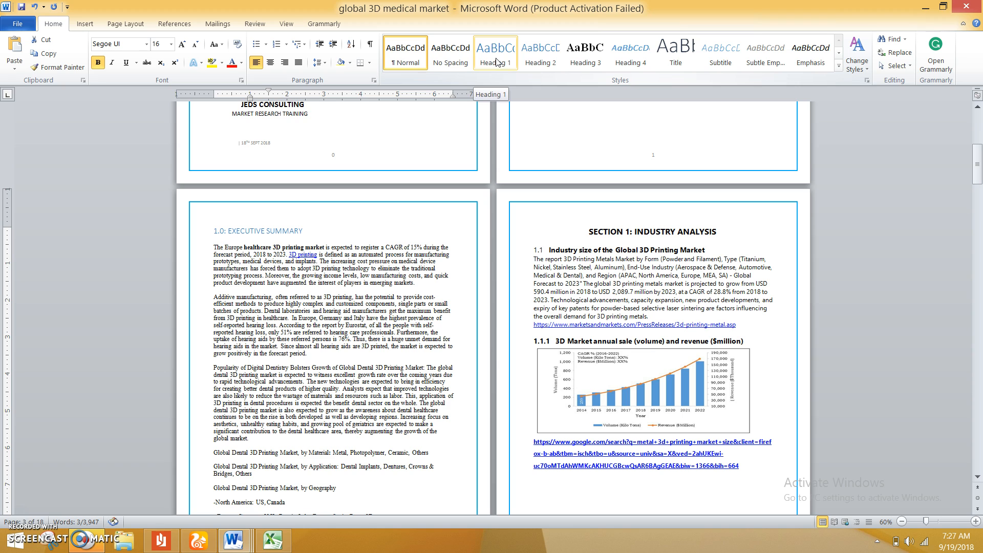
pyautogui.click(496, 61)
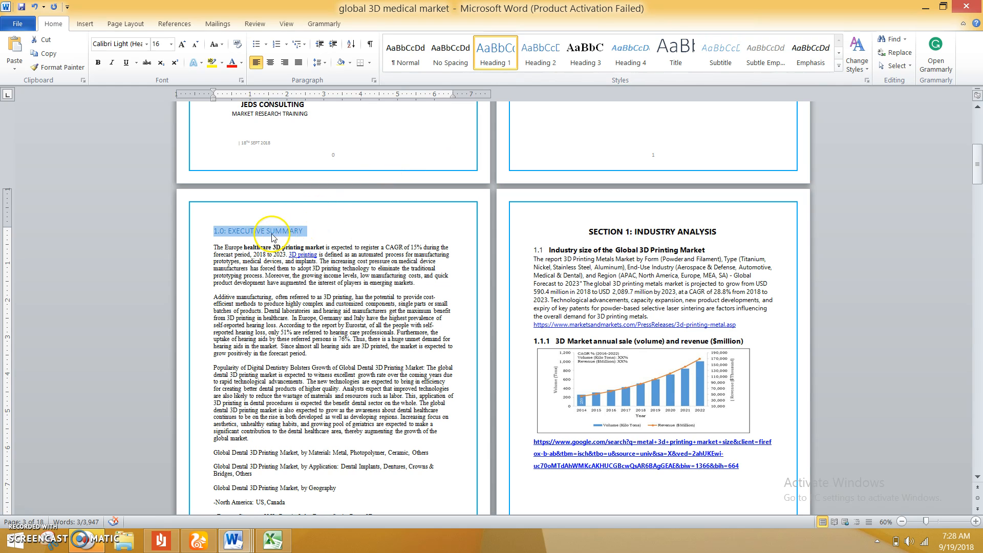
# Step: Format the "1.0: EXECUTIVE SUMMARY" heading as bold, centred, black text in the Segoe UI font
pyautogui.hotkey('ctrl', 'b')
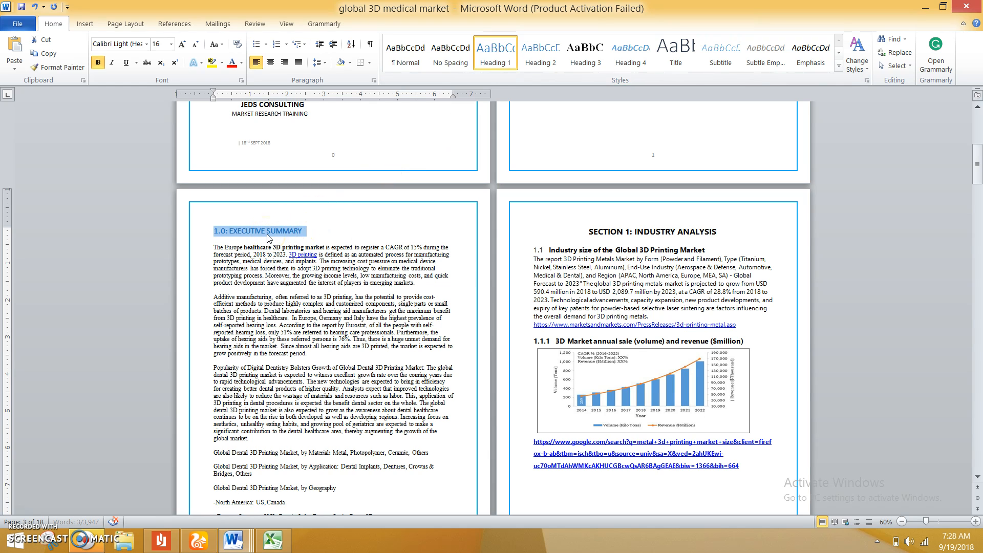
pyautogui.click(272, 63)
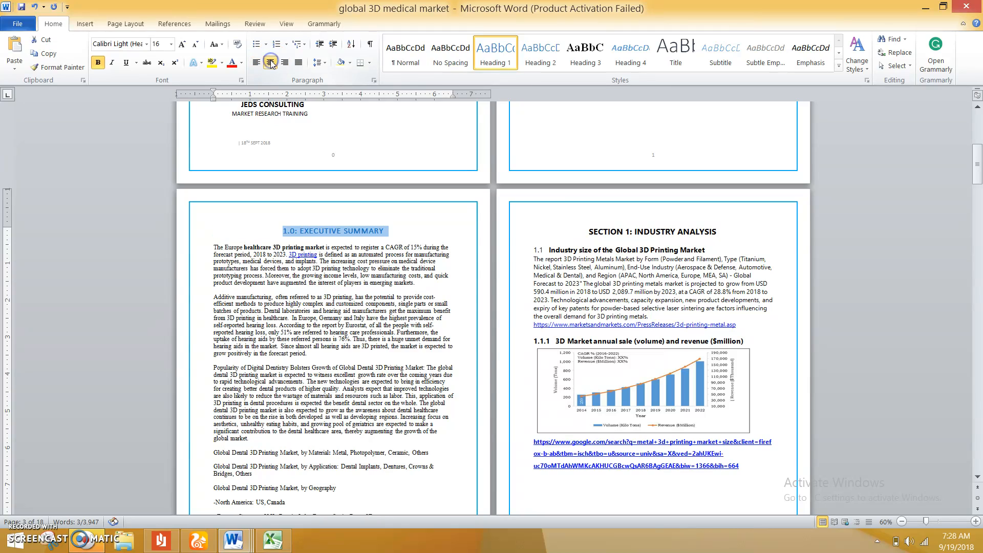
pyautogui.click(241, 62)
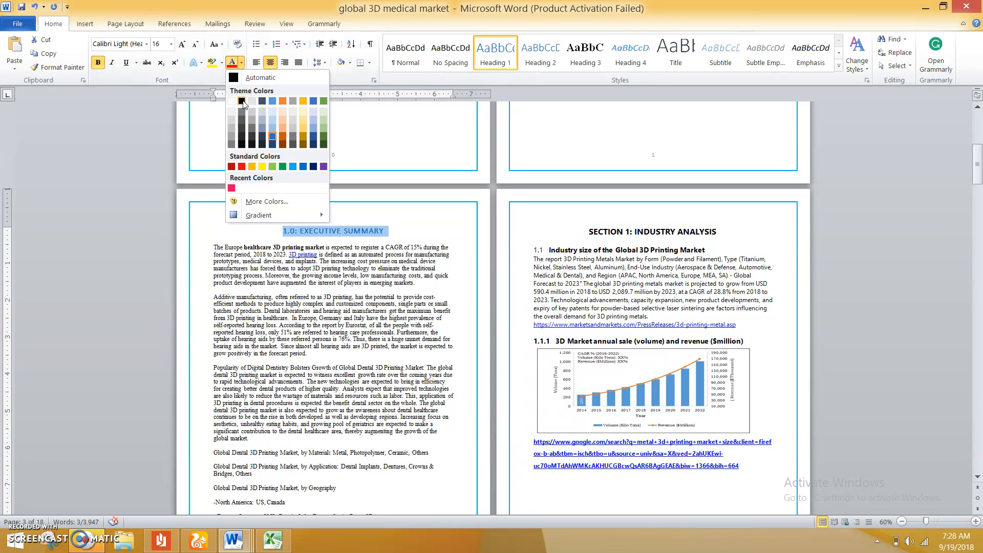
pyautogui.click(242, 101)
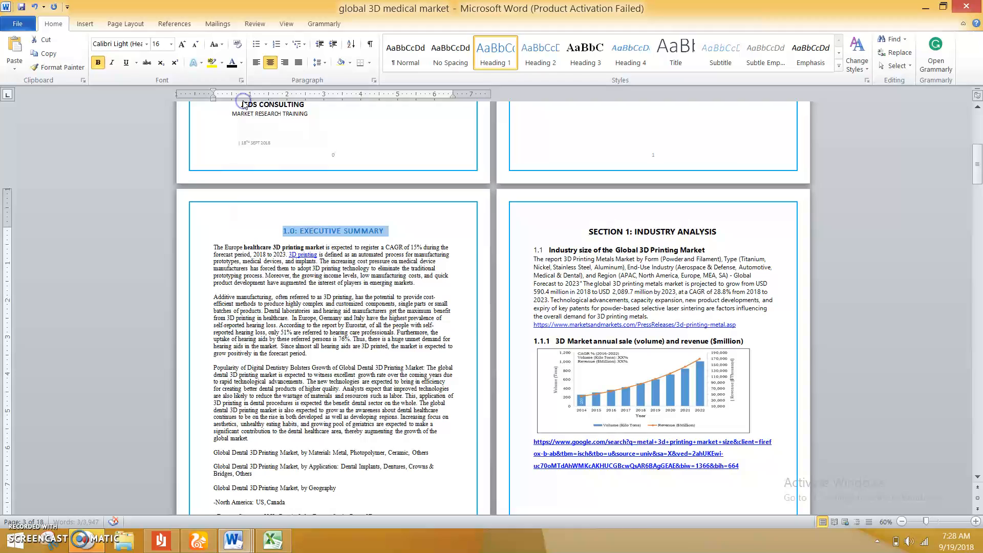
pyautogui.click(147, 44)
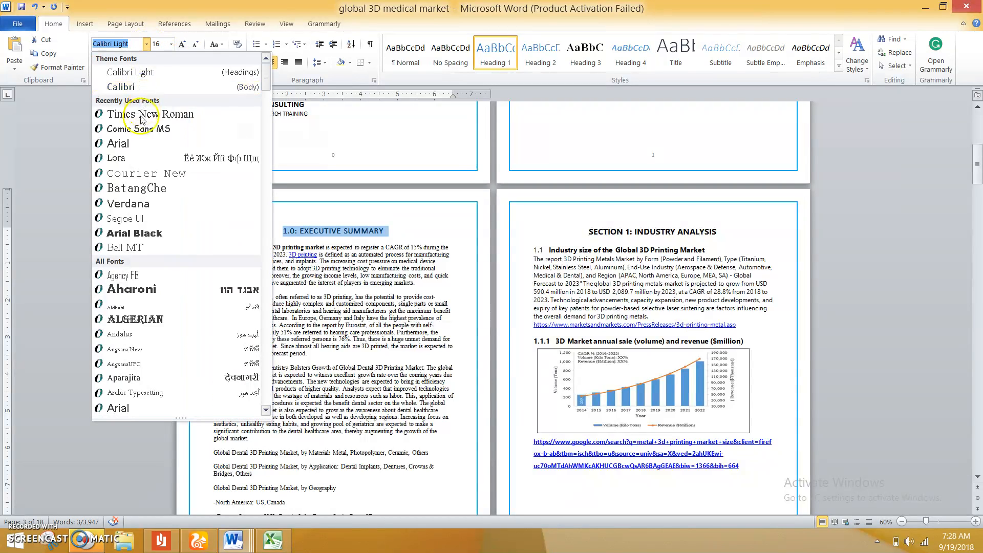
pyautogui.click(144, 220)
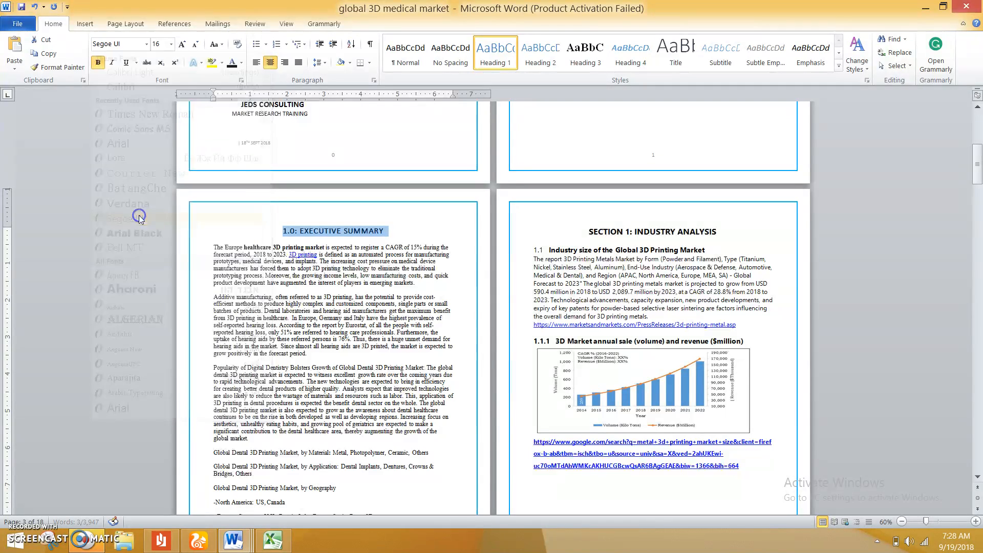
pyautogui.click(357, 283)
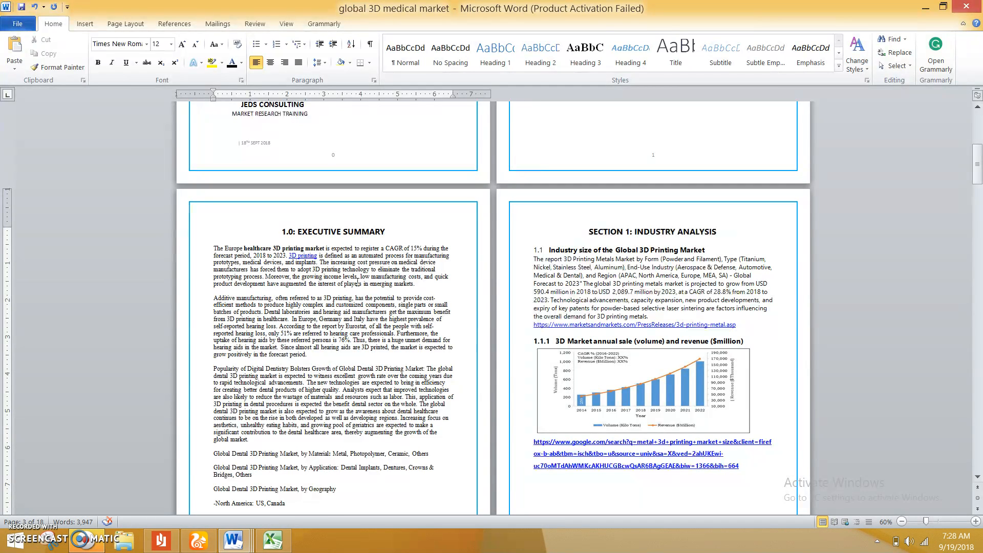
# Step: Check the Table of Contents page, then return to the Executive Summary page
pyautogui.moveTo(655, 275); pyautogui.dragTo(588, 164)
pyautogui.click(590, 201)
pyautogui.click(554, 161)
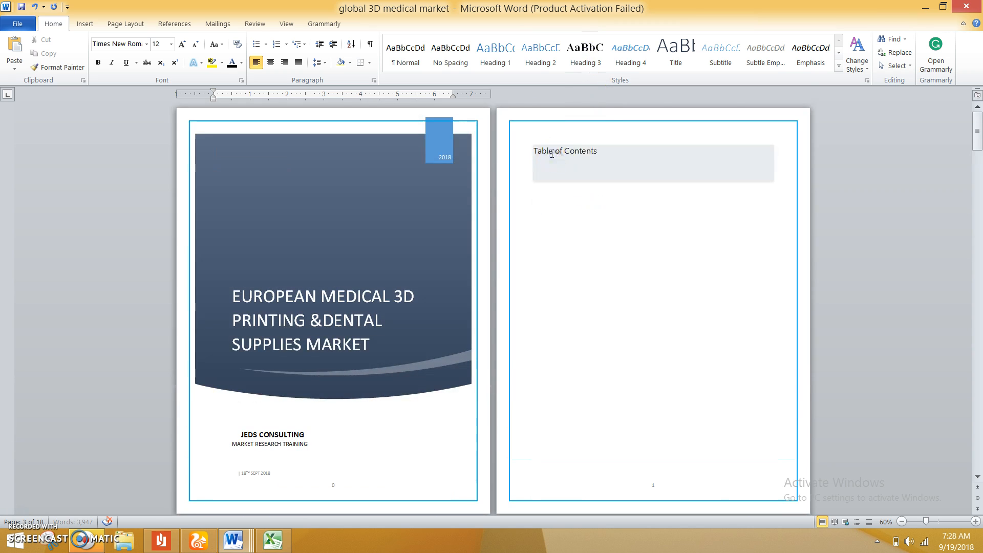
pyautogui.click(553, 152)
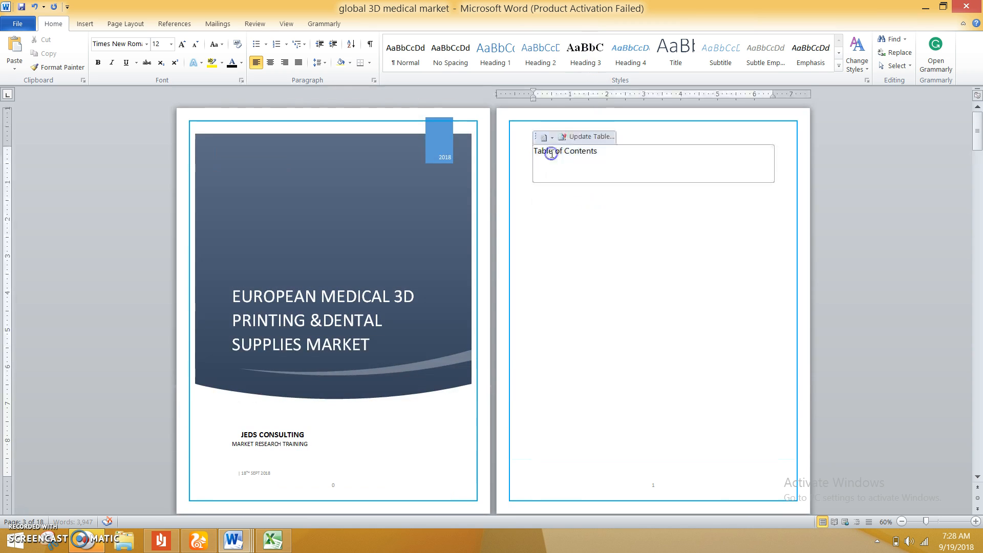
pyautogui.click(593, 248)
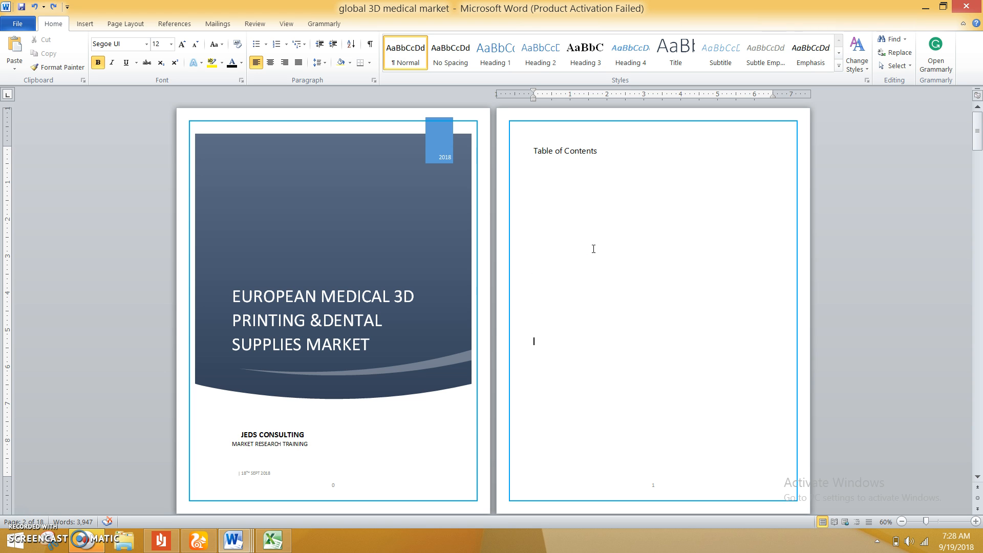
pyautogui.scroll(-5, 594, 249)
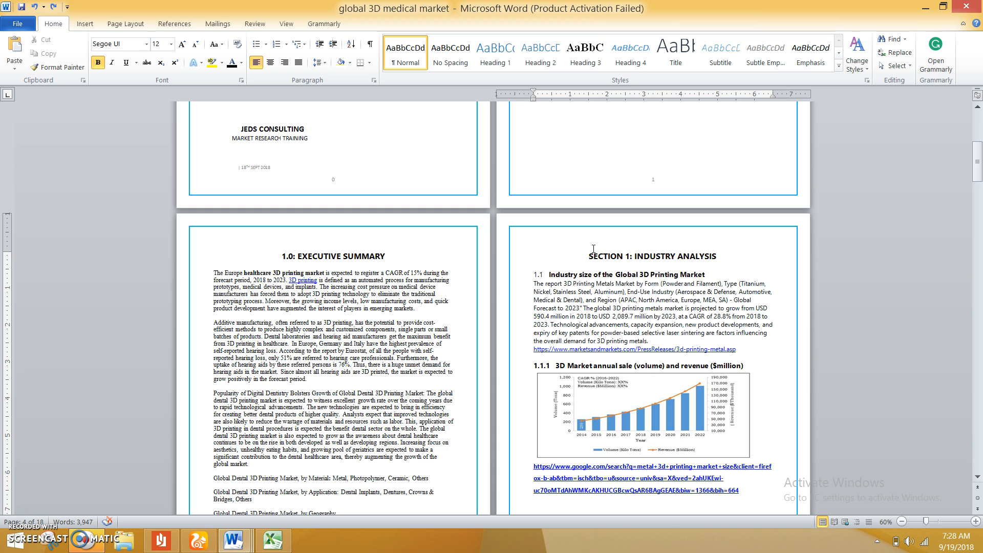
# Step: Remove the bold formatting from "healthcare 3D printing market" in the first paragraph of the Executive Summary
pyautogui.click(363, 304)
pyautogui.click(310, 296)
pyautogui.moveTo(215, 274); pyautogui.dragTo(329, 274)
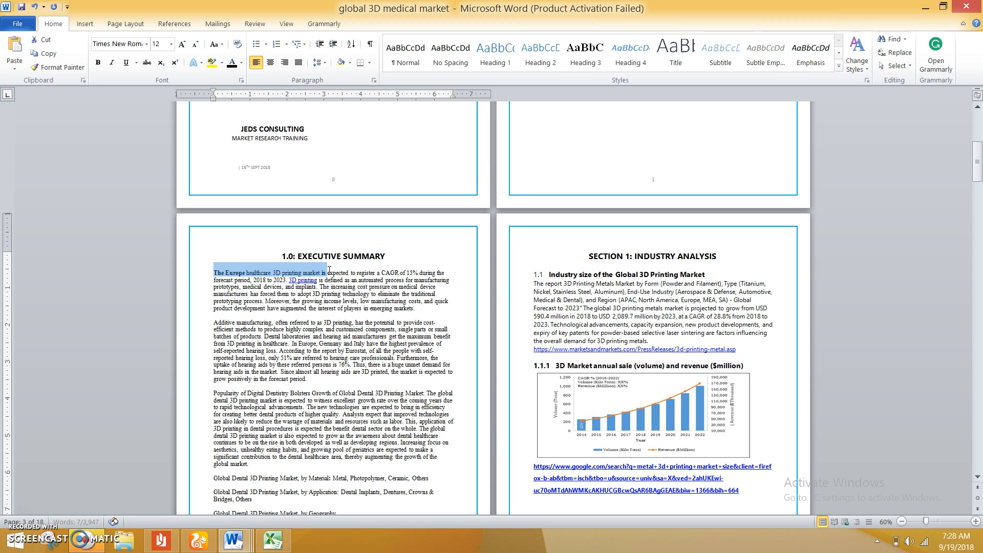
pyautogui.moveTo(329, 272); pyautogui.dragTo(248, 275)
pyautogui.hotkey('ctrl', 'b')
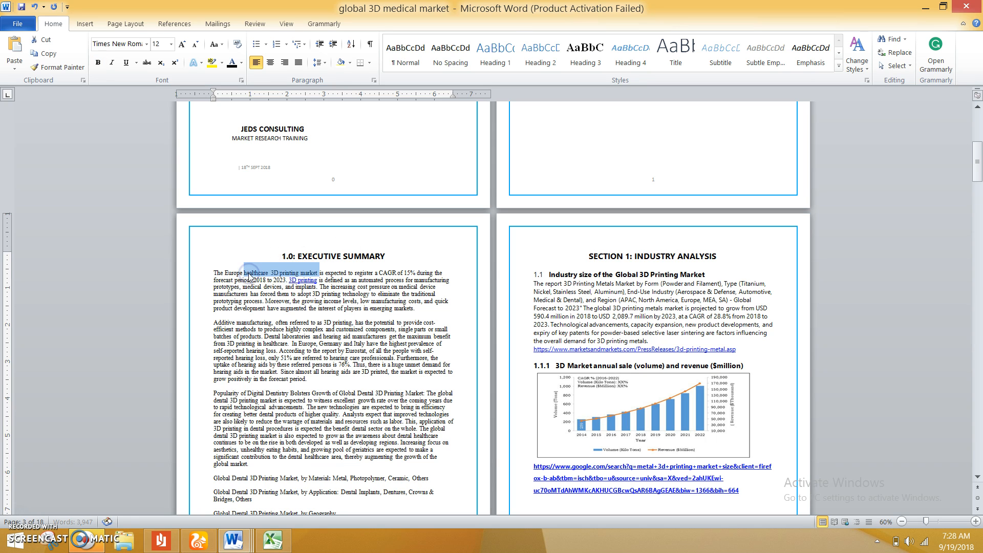
pyautogui.click(329, 358)
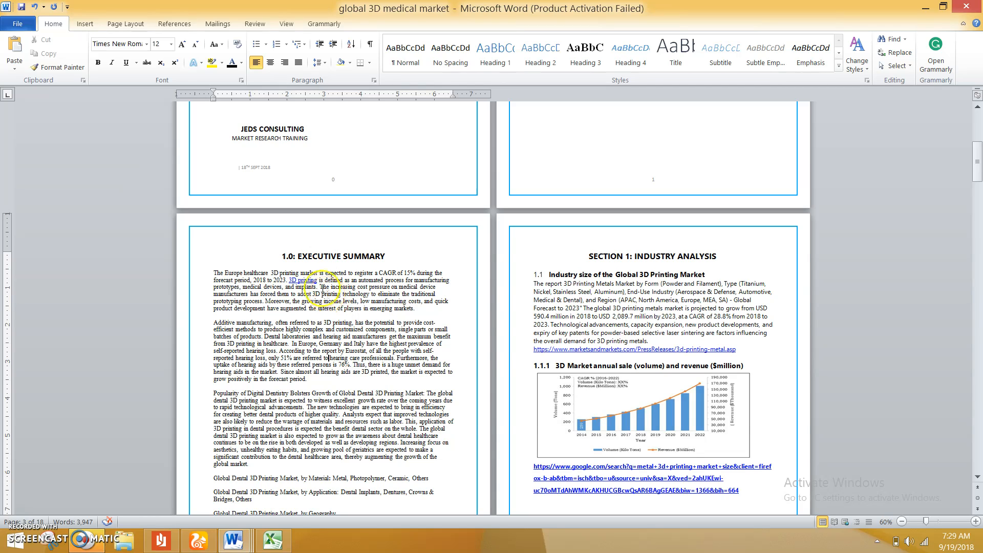
# Step: Copy the hyperlink on "3D printing" in the first paragraph and remove the link from that text
pyautogui.moveTo(317, 280); pyautogui.dragTo(294, 280)
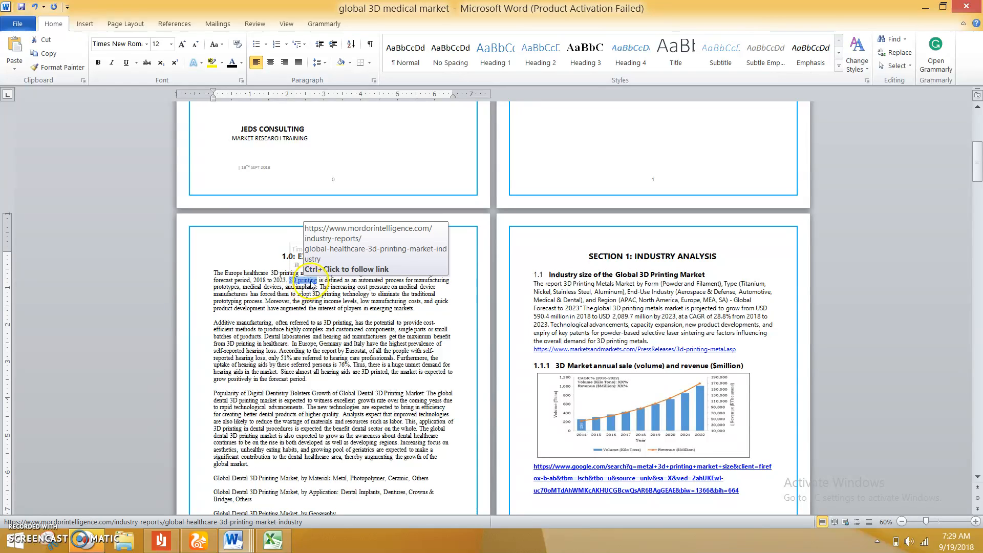
pyautogui.rightClick(311, 283)
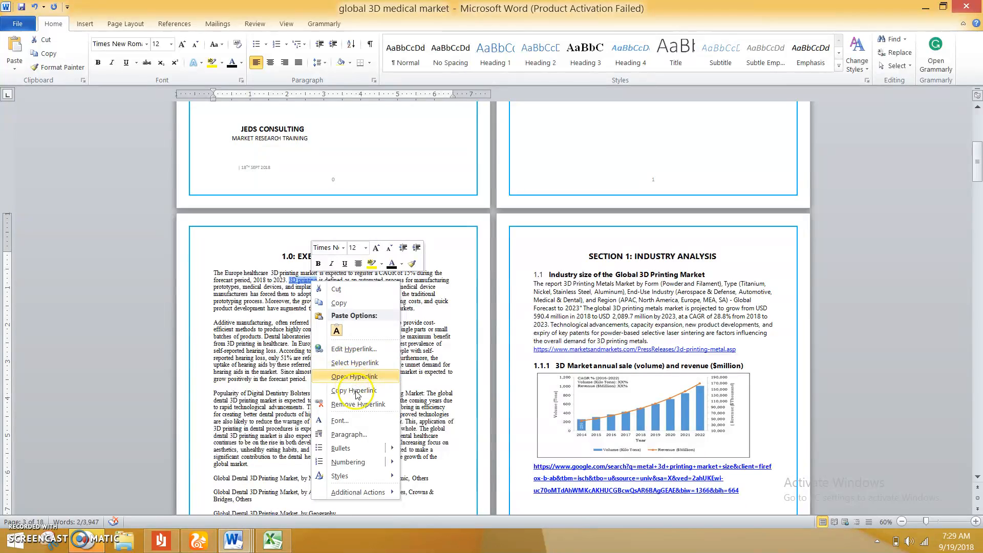
pyautogui.click(359, 390)
pyautogui.click(289, 315)
pyautogui.rightClick(297, 280)
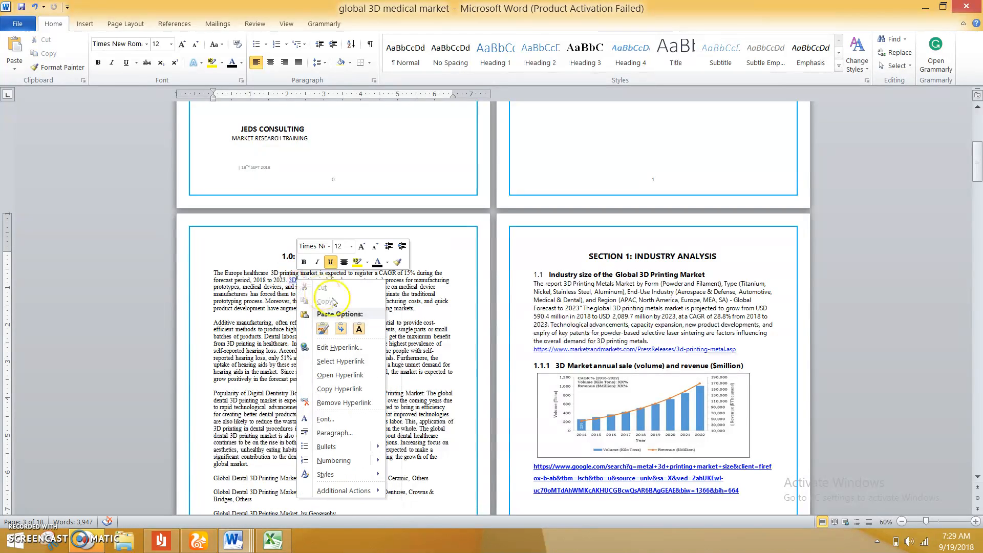
pyautogui.click(343, 390)
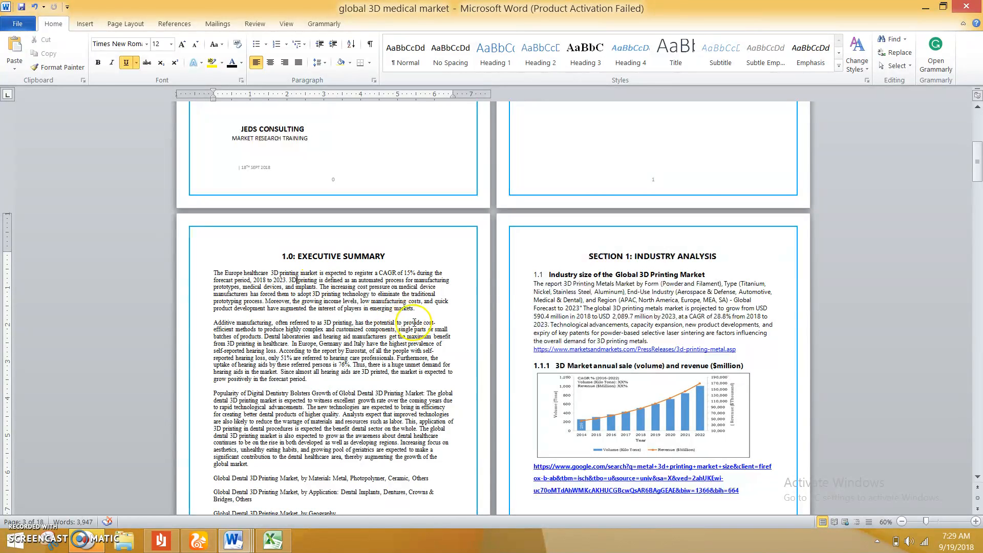
# Step: Insert a footnote after "markets" at the end of the first paragraph and paste the copied "3D printing" hyperlink into it
pyautogui.click(412, 305)
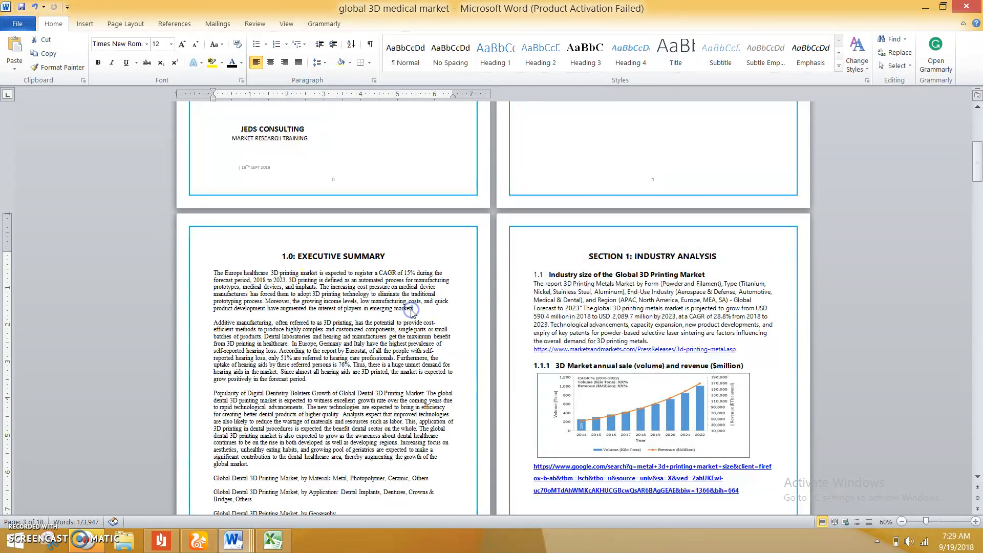
pyautogui.click(170, 25)
pyautogui.click(110, 55)
pyautogui.hotkey('ctrl', 'v')
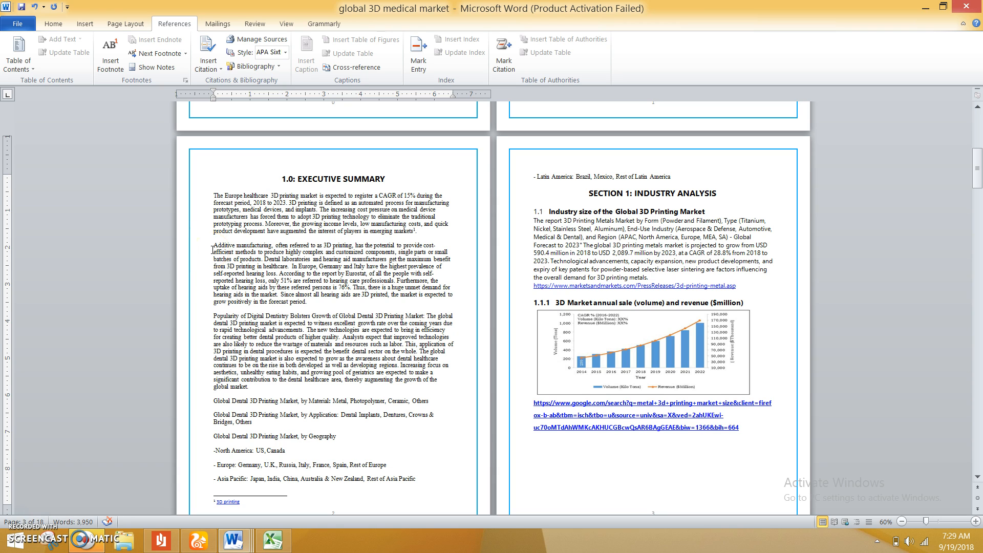
pyautogui.hotkey('ctrl', 'v')
pyautogui.moveTo(249, 506); pyautogui.dragTo(219, 507)
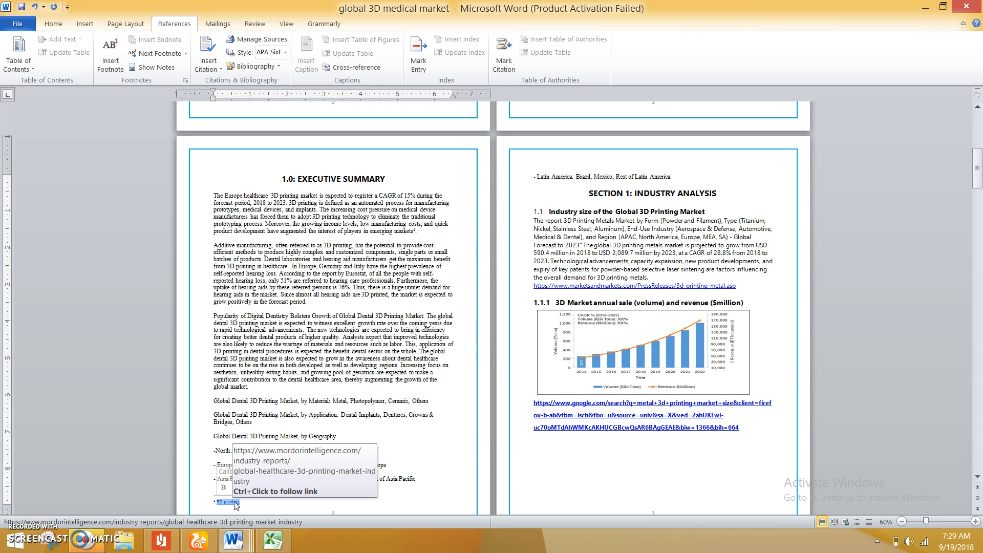
pyautogui.click(282, 419)
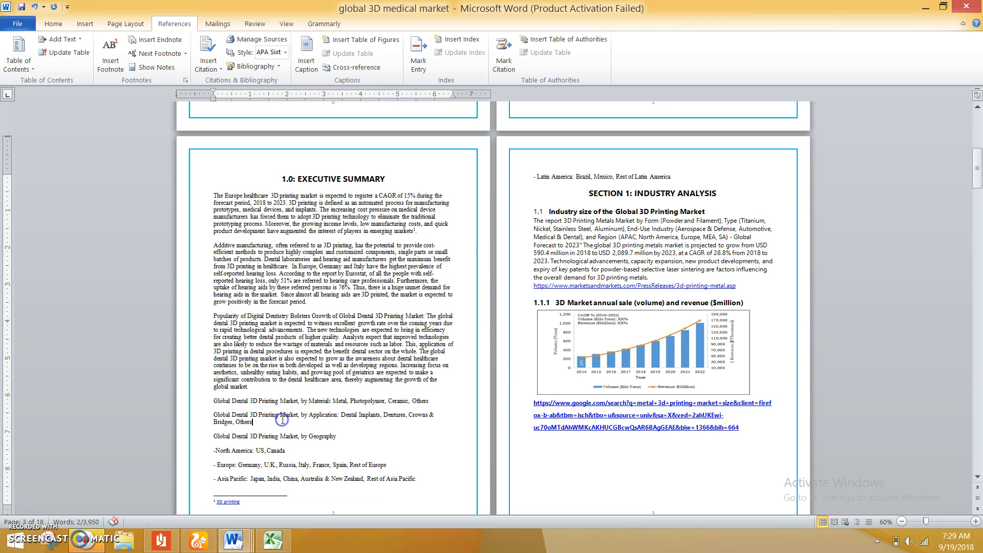
pyautogui.doubleClick(410, 229)
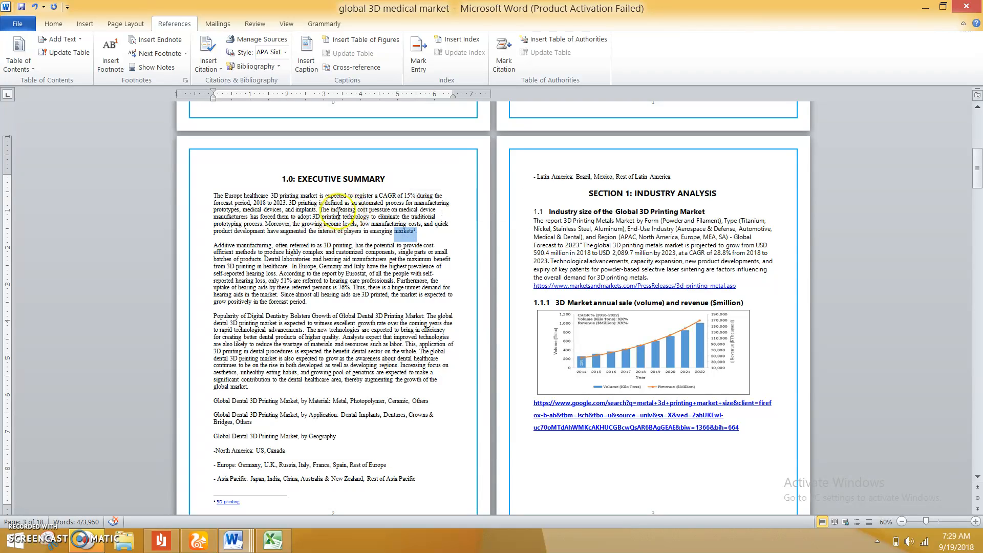
pyautogui.click(283, 276)
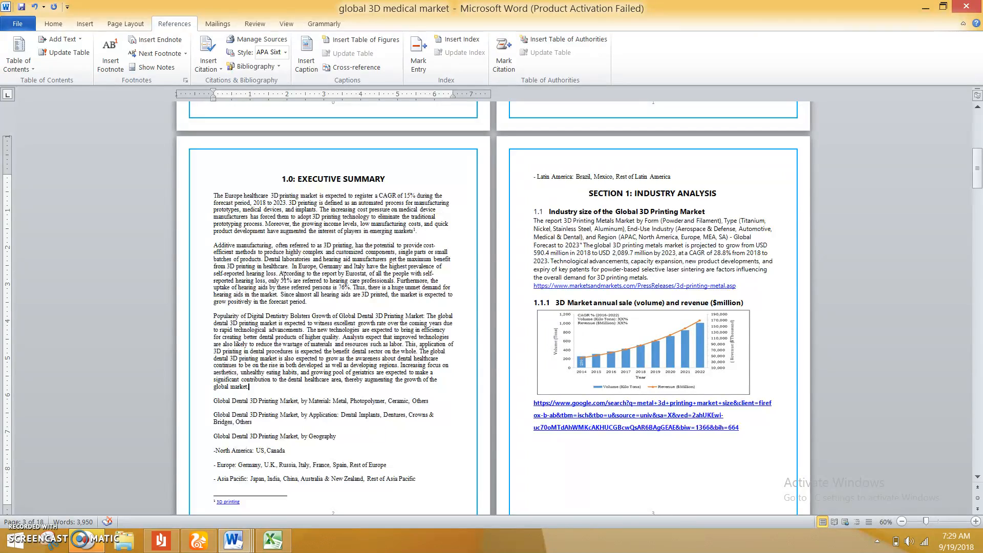
# Step: Review the Global Dental 3D Printing Market lines listing the segments by material, application and geography
pyautogui.click(265, 391)
pyautogui.moveTo(219, 403); pyautogui.dragTo(421, 478)
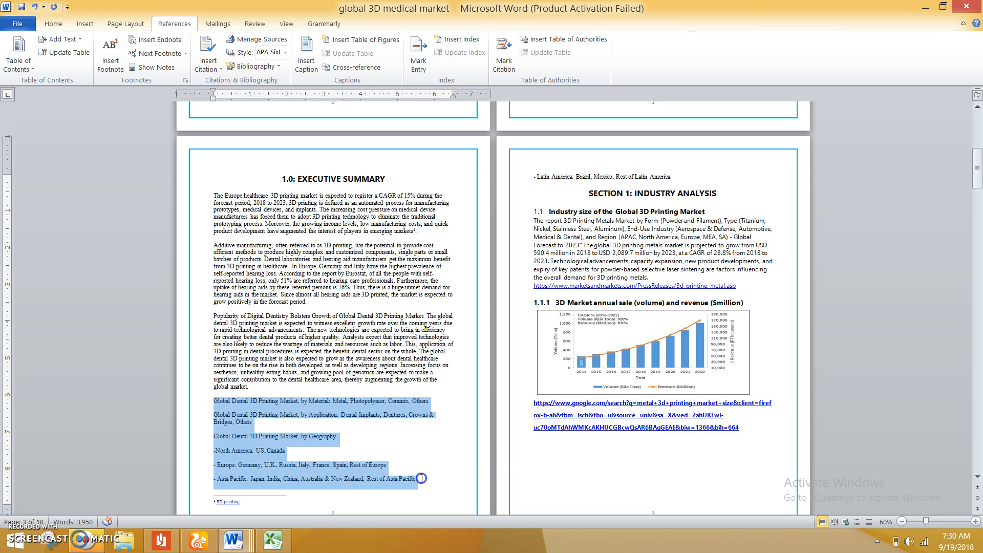
pyautogui.click(387, 451)
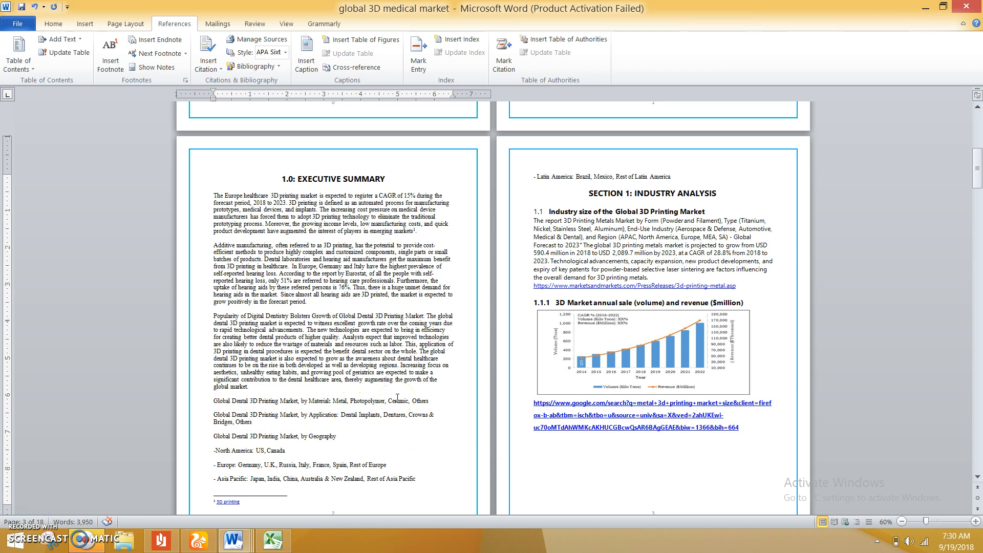
pyautogui.moveTo(213, 401); pyautogui.dragTo(423, 472)
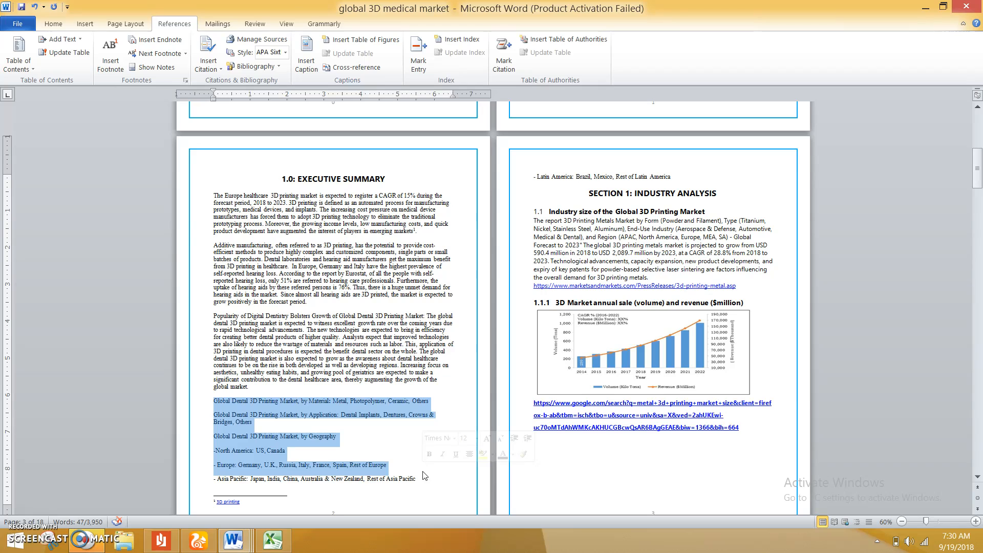
pyautogui.click(229, 407)
pyautogui.moveTo(214, 402); pyautogui.dragTo(430, 404)
pyautogui.moveTo(214, 414); pyautogui.dragTo(349, 445)
pyautogui.moveTo(214, 453); pyautogui.dragTo(393, 455)
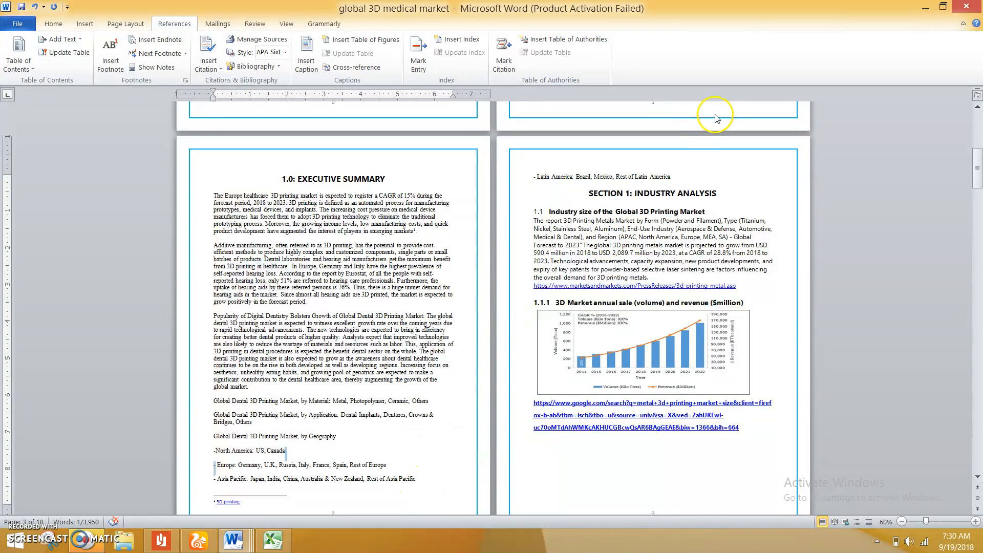
# Step: Delete the segment lines from "Global Dental 3D Printing Market, by Material" through "Latin America" in the Executive Summary
pyautogui.moveTo(674, 180)
pyautogui.mouseDown()
pyautogui.moveTo(191, 372)
pyautogui.moveTo(215, 395)
pyautogui.moveTo(210, 406)
pyautogui.moveTo(220, 287)
pyautogui.moveTo(209, 199)
pyautogui.mouseUp()
pyautogui.press('Delete')
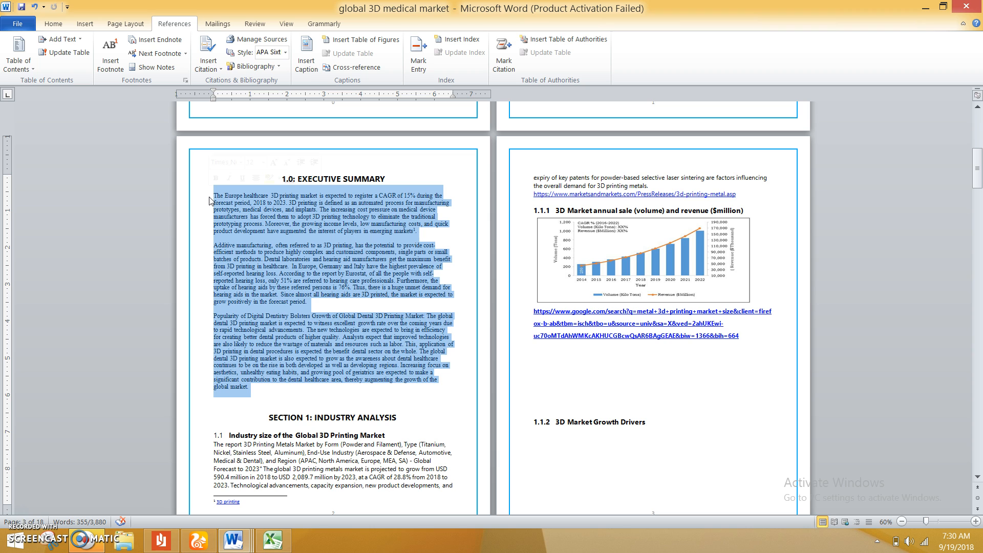
pyautogui.click(271, 405)
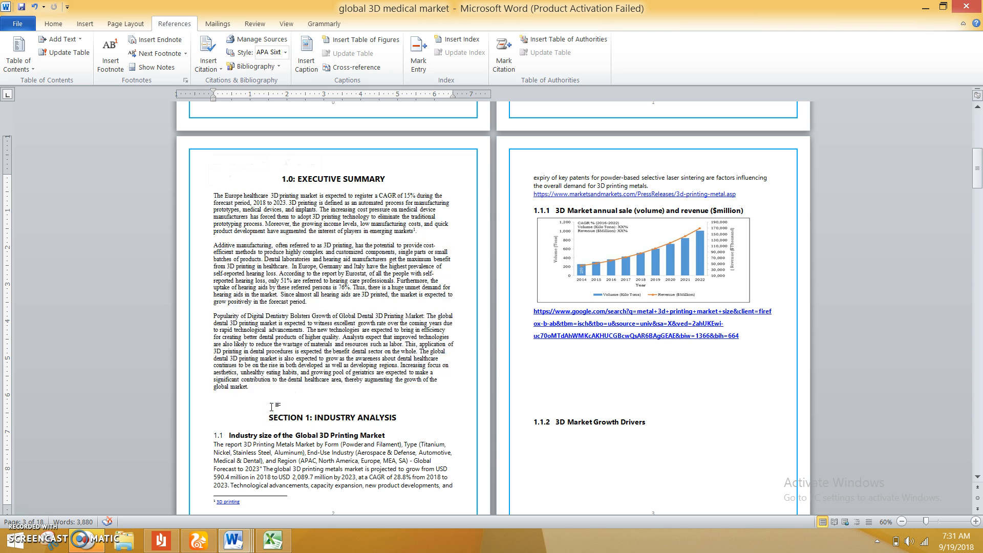
# Step: Undo the deletion of the Global Dental 3D Printing Market segment lines
pyautogui.write('Global Dental 3D Printing Market, by Material: Metal, Photopolymer, Ceramic, Others Global Dental 3D Printing Market, by Application: Dental Implants, Dentures, Crowns & Bridges, Others Global Dental 3D Printing Market, by Geography - North America: US, Canada - Europe: Germany, U.K., Russia, Italy, France, Spain, Rest of Europe - Asia Pacific: Japan, India, China, Australia & New Zealand, Rest of Asia Pacific - Latin America: Brazil, Mexico, Rest of Latin America')
pyautogui.click(217, 454)
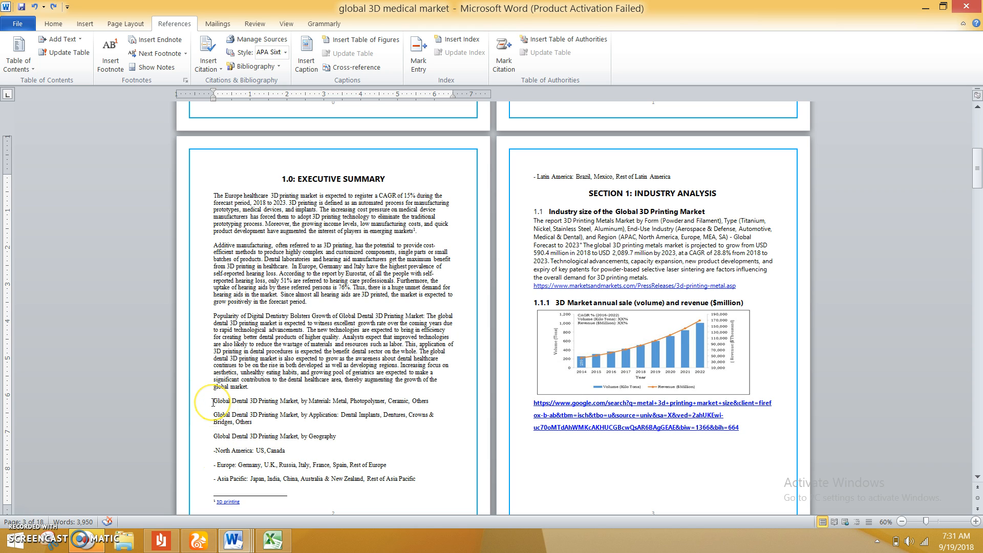
# Step: Delete the Global Dental 3D Printing Market segment lines through "Latin America" and push the SECTION 1: INDUSTRY ANALYSIS heading onto the next page with blank lines
pyautogui.moveTo(214, 403); pyautogui.dragTo(681, 179)
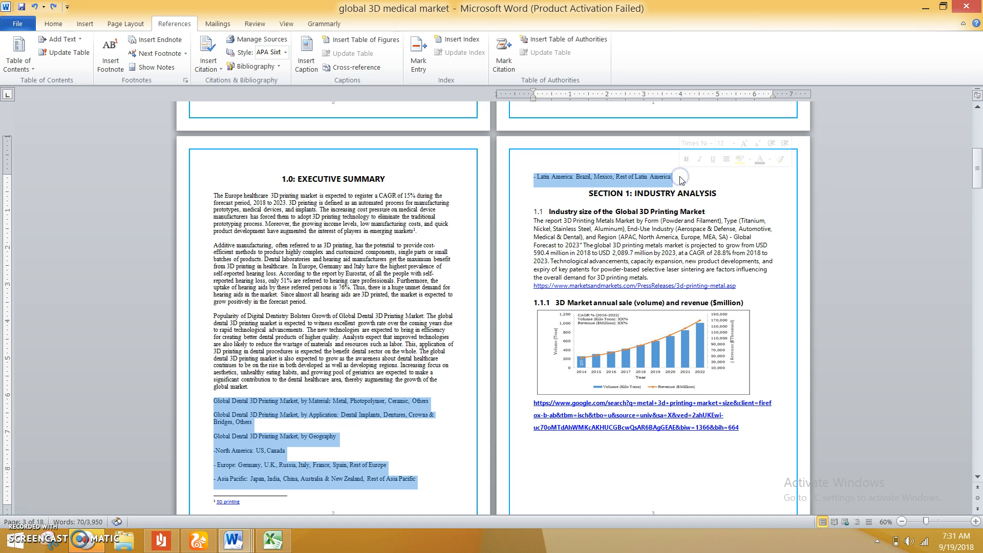
pyautogui.press('Delete')
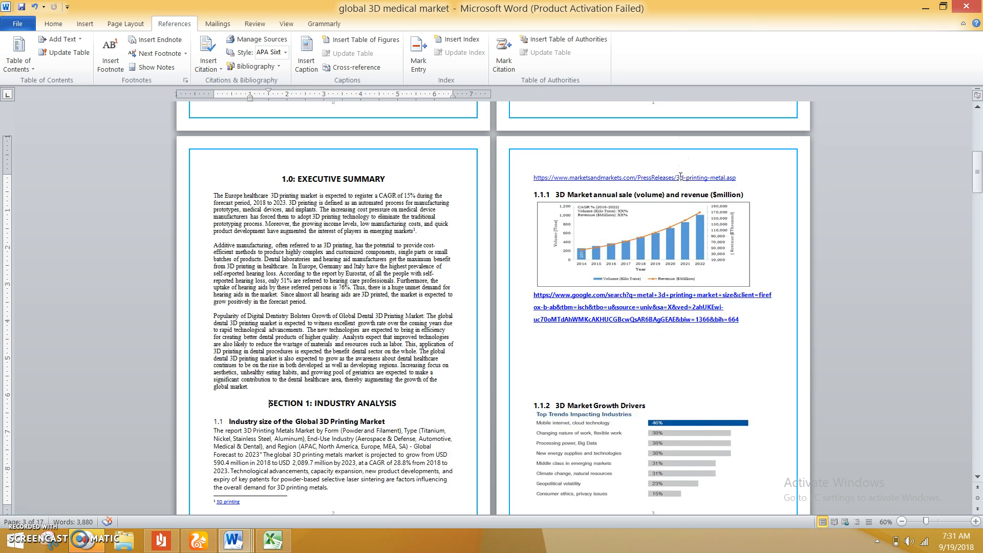
pyautogui.press('Return')
pyautogui.press('Return')
pyautogui.press('Return')
pyautogui.press('Return')
pyautogui.press('Return')
pyautogui.press('Return')
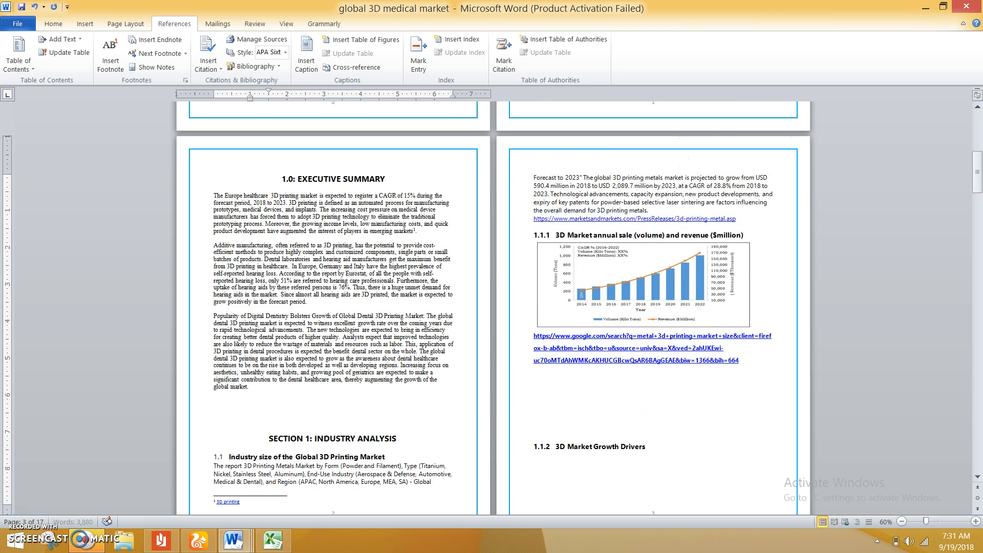
pyautogui.press('Return')
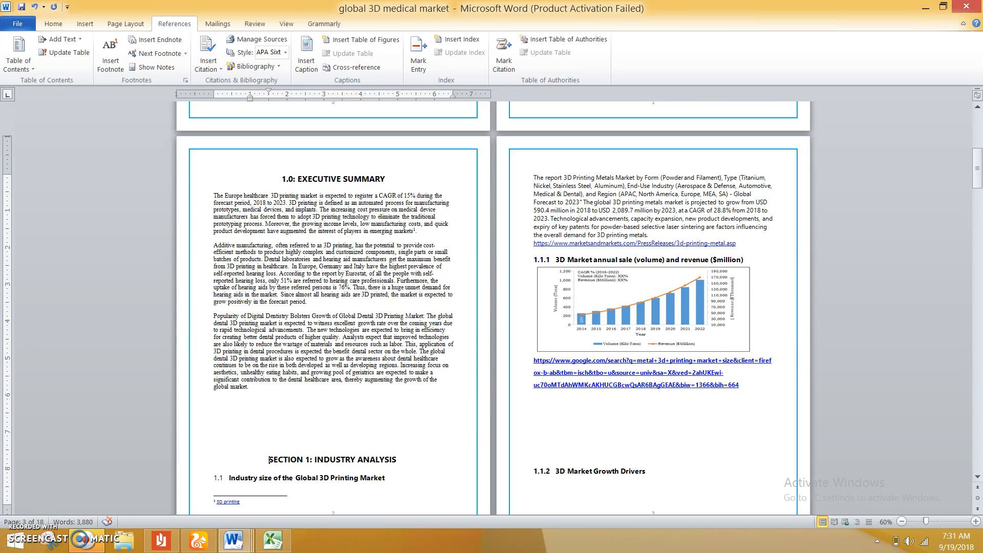
pyautogui.press('Return')
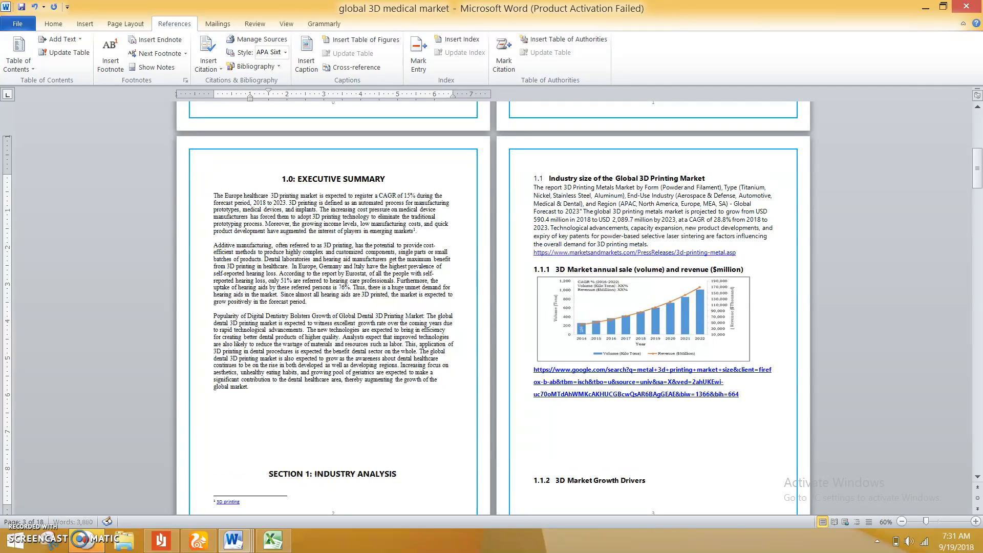
pyautogui.press('Return')
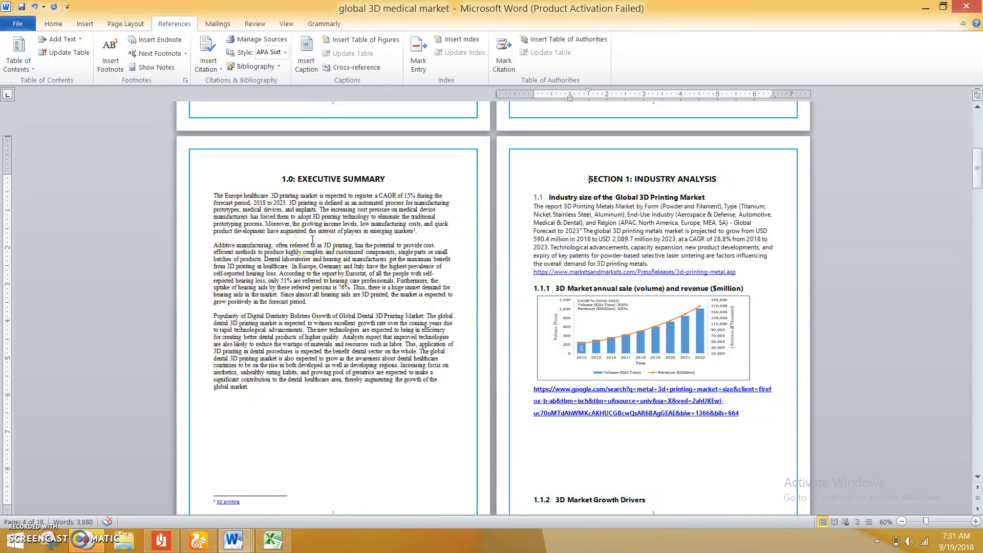
# Step: Try breaking the Executive Summary text before "In Europe, Germany and Italy" and before "The global dental 3D printing market is also expected"
pyautogui.click(213, 195)
pyautogui.click(333, 354)
pyautogui.click(420, 351)
pyautogui.press('Return')
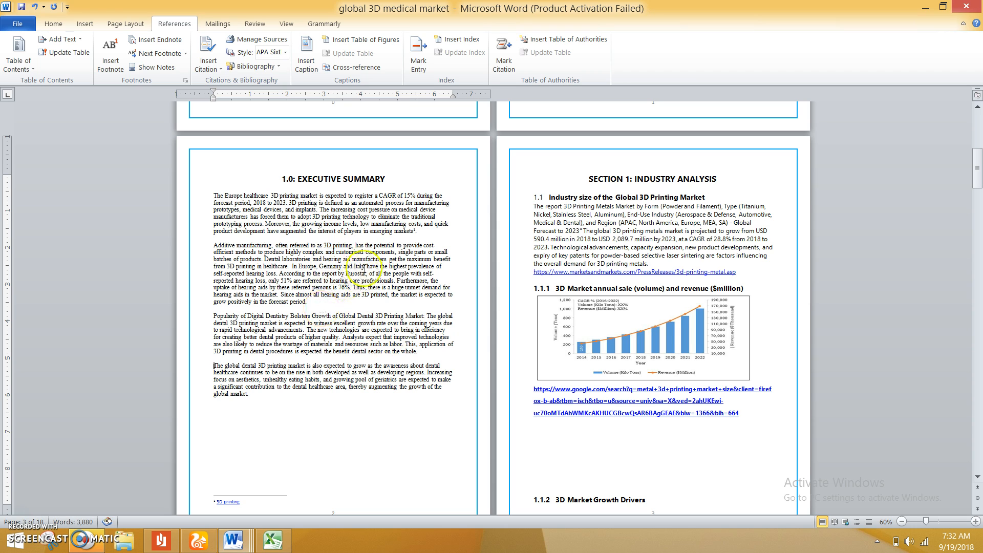
pyautogui.click(293, 267)
pyautogui.press('Return')
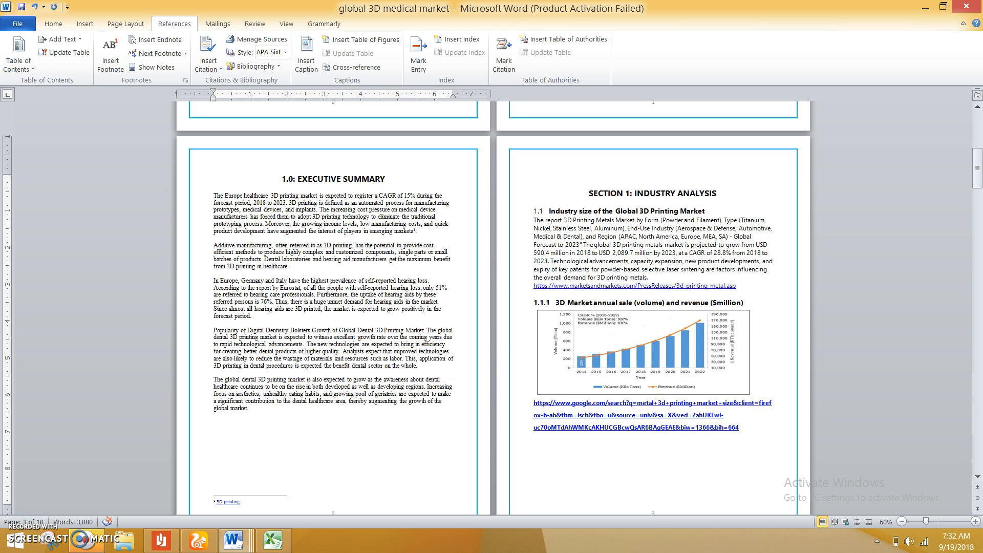
pyautogui.press('BackSpace')
# Step: Merge all the Executive Summary paragraphs into one continuous block of text by removing the breaks between them
pyautogui.click(212, 316)
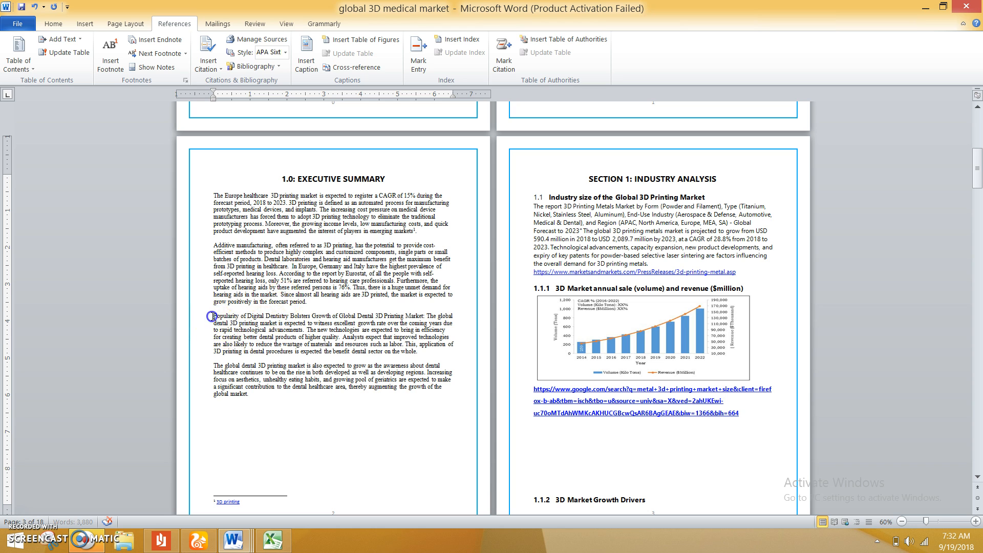
pyautogui.press('BackSpace')
pyautogui.click(209, 360)
pyautogui.press('BackSpace')
pyautogui.click(213, 246)
pyautogui.press('BackSpace')
pyautogui.doubleClick(309, 376)
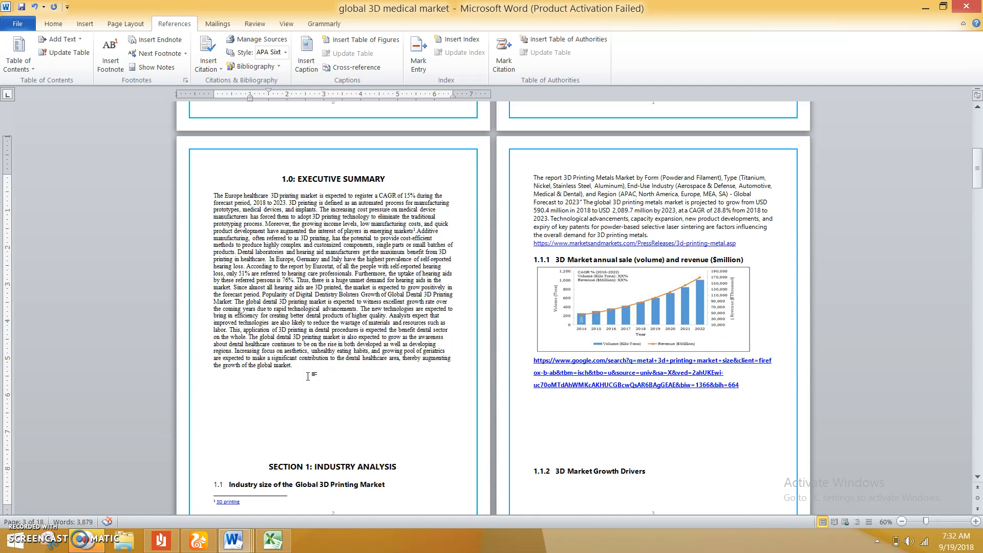
pyautogui.moveTo(307, 376); pyautogui.dragTo(207, 202)
# Step: Split the merged Executive Summary text into five paragraphs, breaking before "Additive manufacturing", "Furthermore" and both "The global dental 3D printing market" sentences
pyautogui.click(297, 289)
pyautogui.click(416, 231)
pyautogui.press('Return')
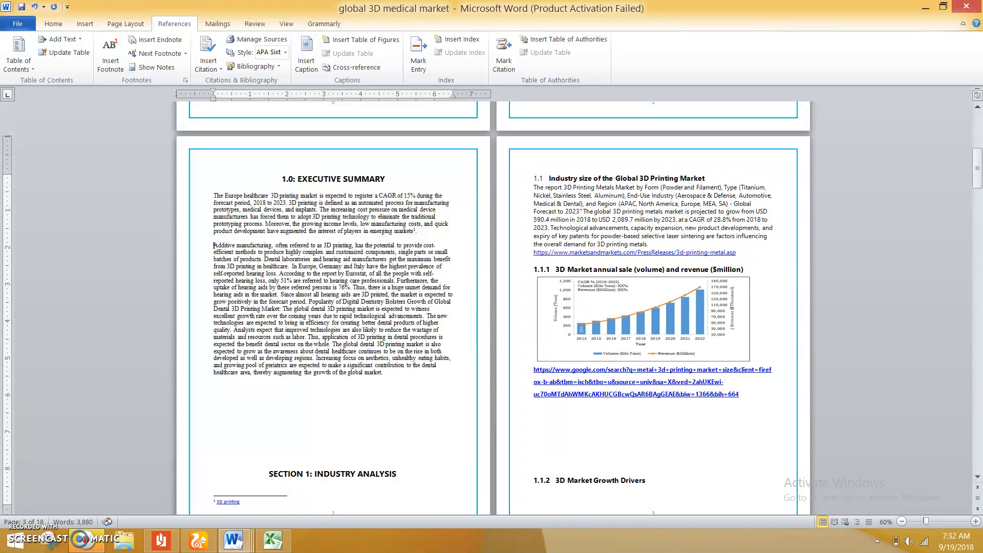
pyautogui.click(396, 281)
pyautogui.press('Return')
pyautogui.click(350, 316)
pyautogui.press('Return')
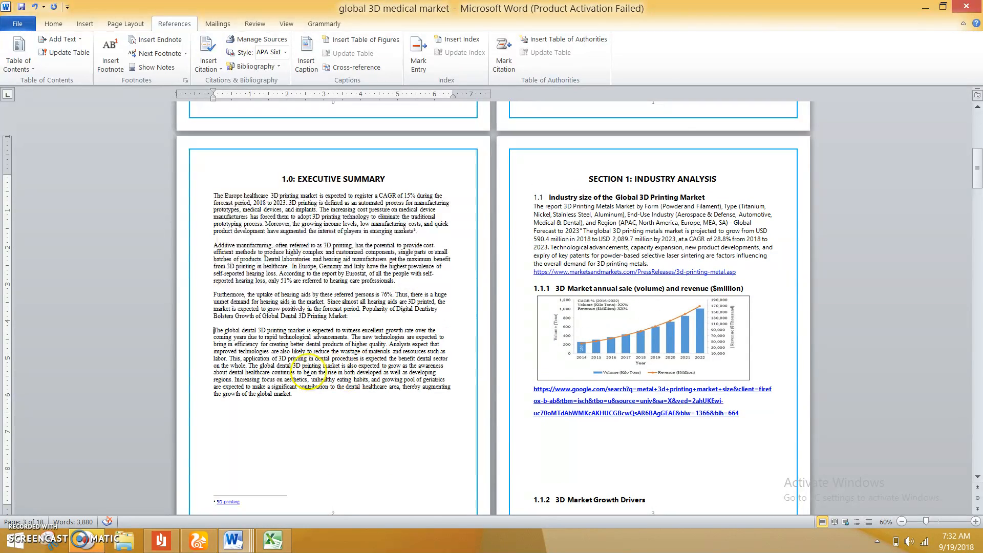
pyautogui.click(249, 365)
pyautogui.press('Return')
pyautogui.press('Return')
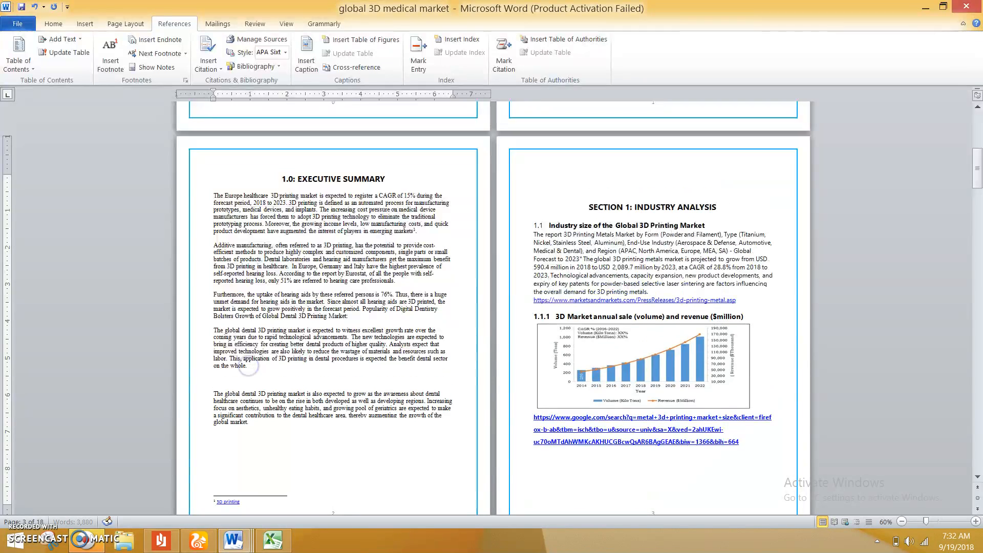
pyautogui.press('BackSpace')
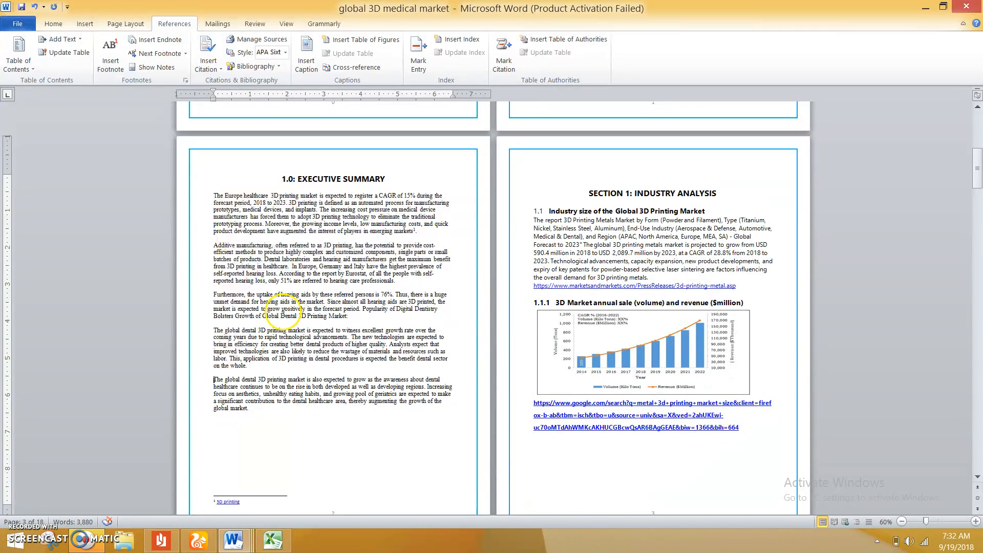
# Step: Remove the empty line above the SECTION 1: INDUSTRY ANALYSIS heading so it starts at the top of its page
pyautogui.click(285, 530)
pyautogui.click(53, 24)
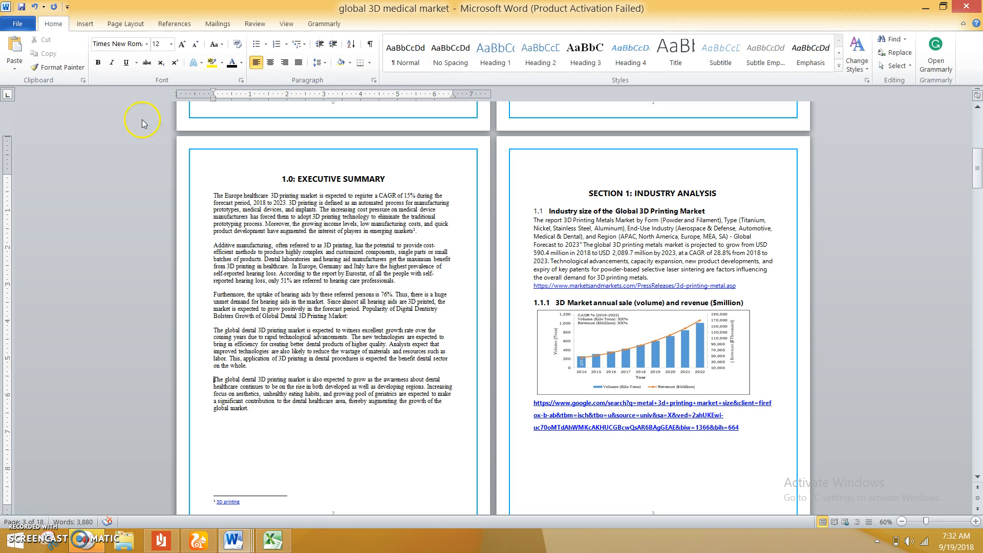
pyautogui.click(252, 411)
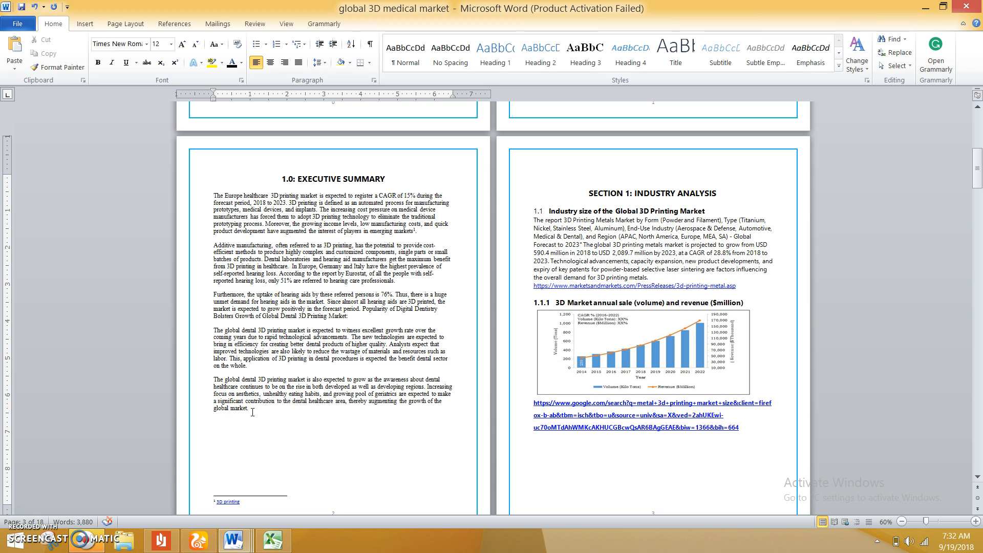
pyautogui.click(614, 172)
pyautogui.press('Delete')
pyautogui.press('Delete')
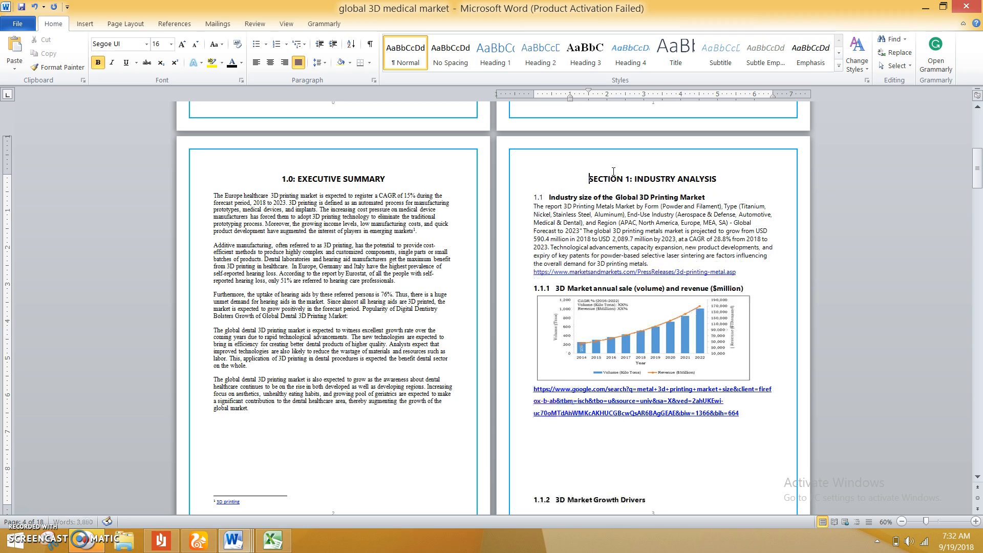
# Step: Replace "SECTION 1" with "2.0" in the INDUSTRY ANALYSIS heading and format it as Heading 1, centred, in bold black Segoe UI
pyautogui.moveTo(629, 179); pyautogui.dragTo(589, 178)
pyautogui.write('2.0')
pyautogui.moveTo(689, 179); pyautogui.dragTo(588, 180)
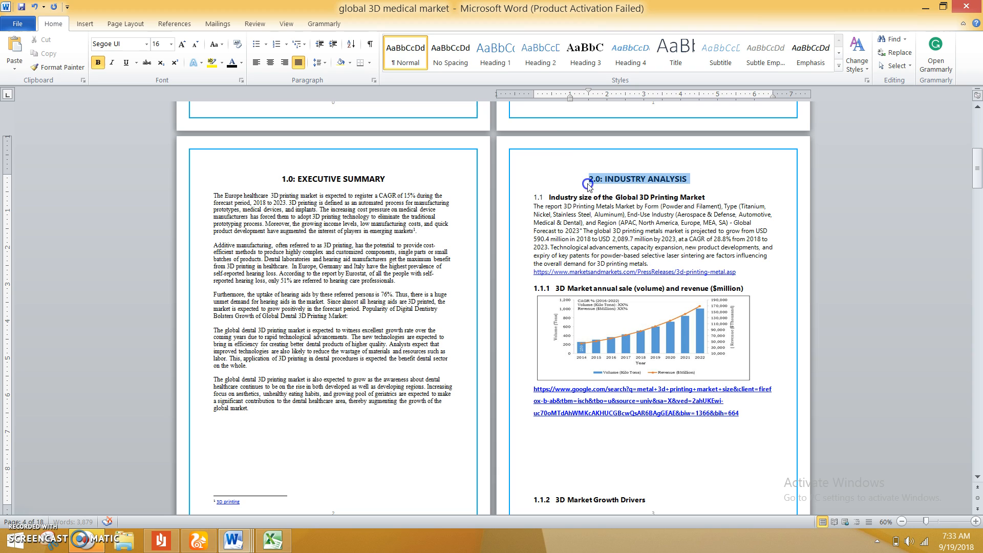
pyautogui.click(496, 57)
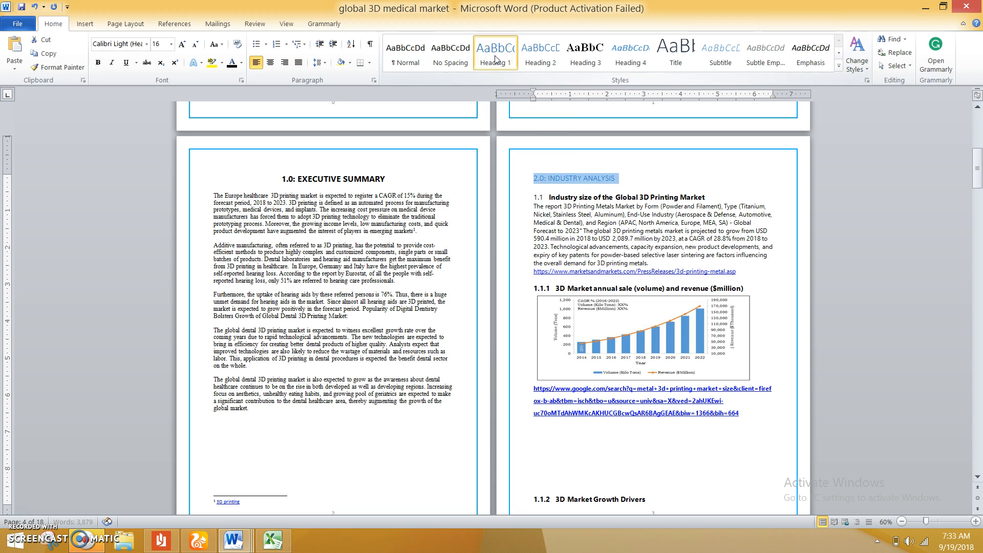
pyautogui.click(271, 62)
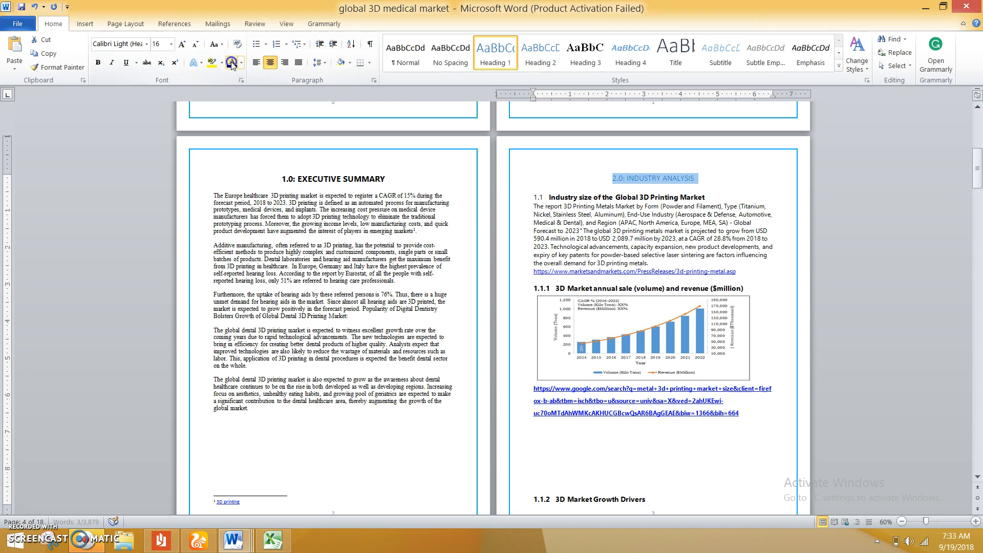
pyautogui.click(147, 45)
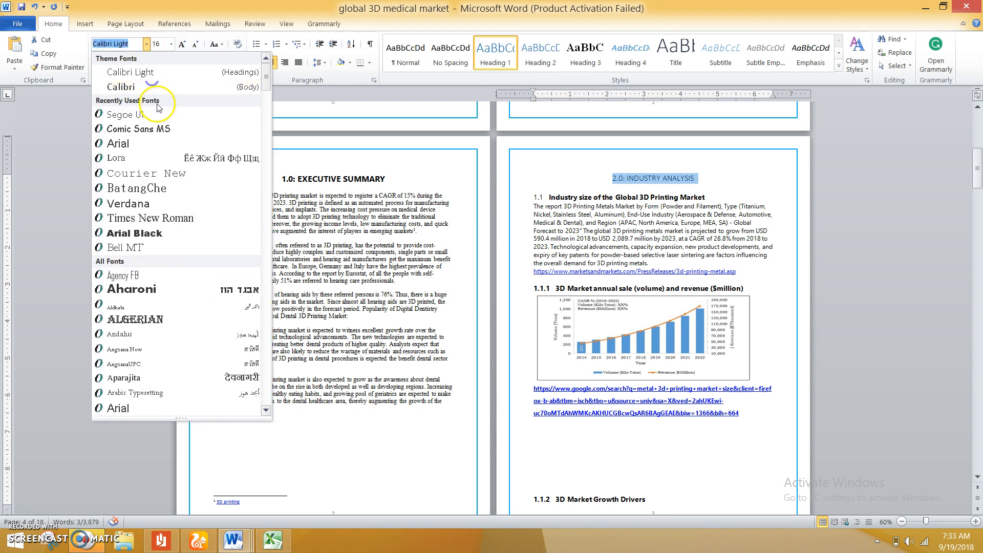
pyautogui.click(133, 118)
pyautogui.hotkey('ctrl', 'b')
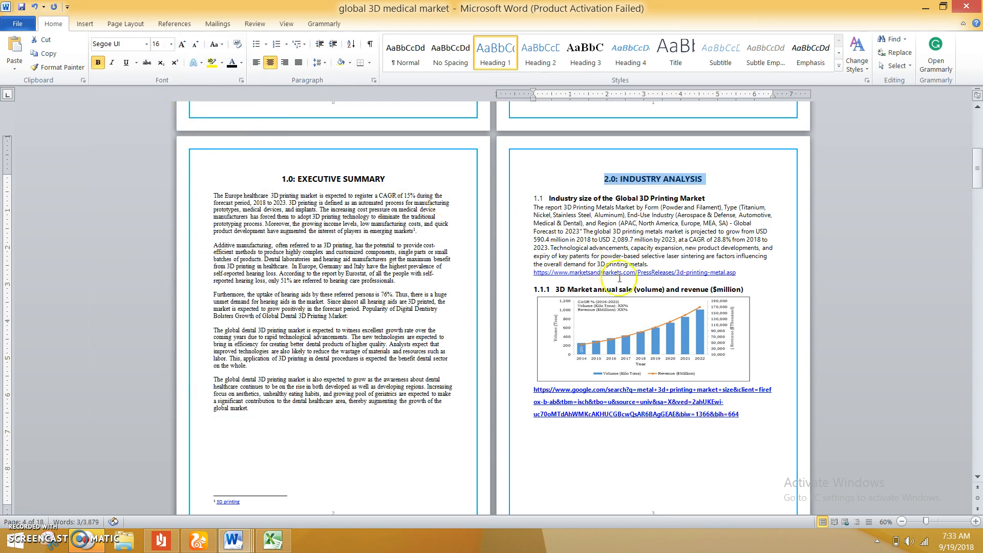
pyautogui.click(658, 244)
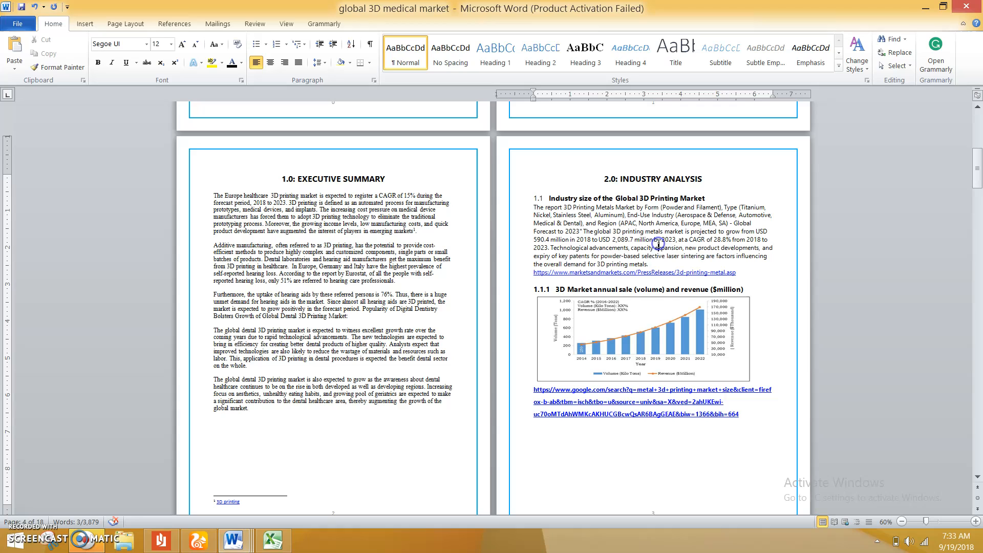
# Step: Renumber the "Industry size of the Global 3D Printing Market" heading as 2.1 and format it as Heading 1 in bold black Segoe UI
pyautogui.doubleClick(535, 199)
pyautogui.write('2.1')
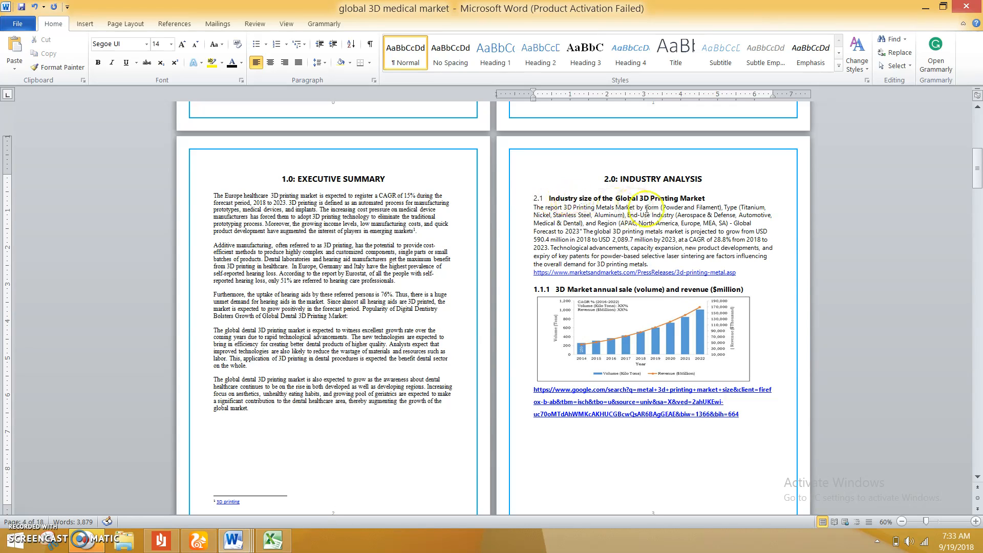
pyautogui.moveTo(707, 200); pyautogui.dragTo(527, 202)
pyautogui.click(498, 60)
pyautogui.click(498, 60)
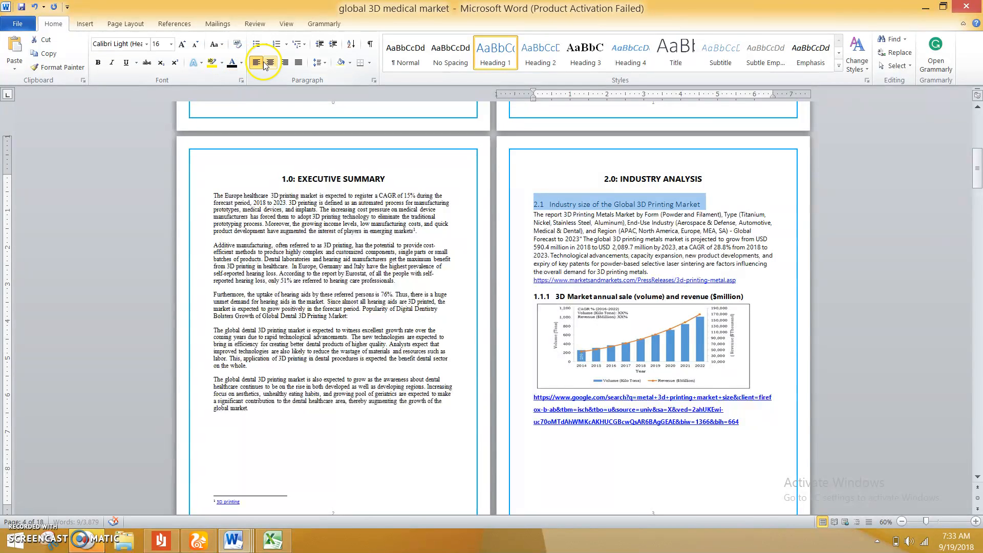
pyautogui.click(146, 44)
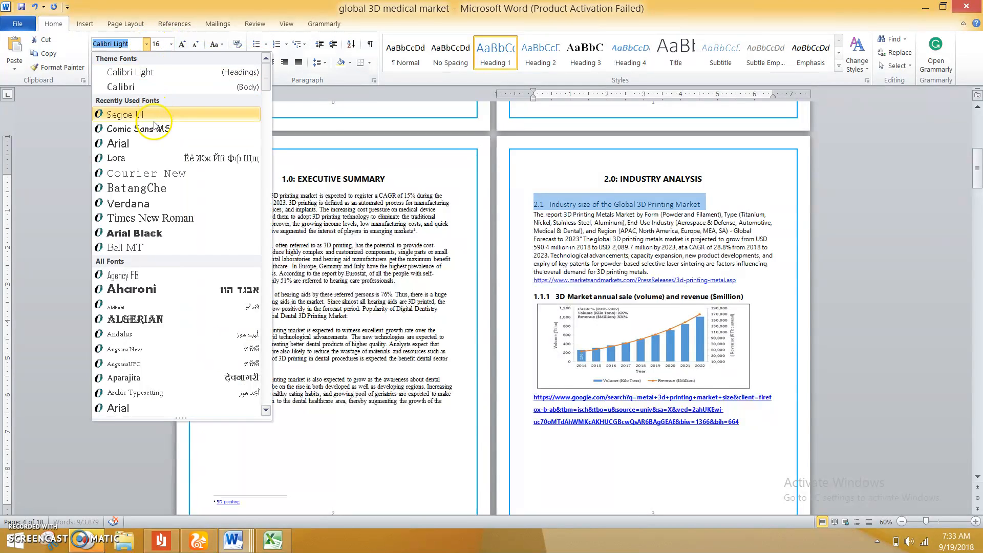
pyautogui.click(146, 118)
pyautogui.hotkey('ctrl', 'b')
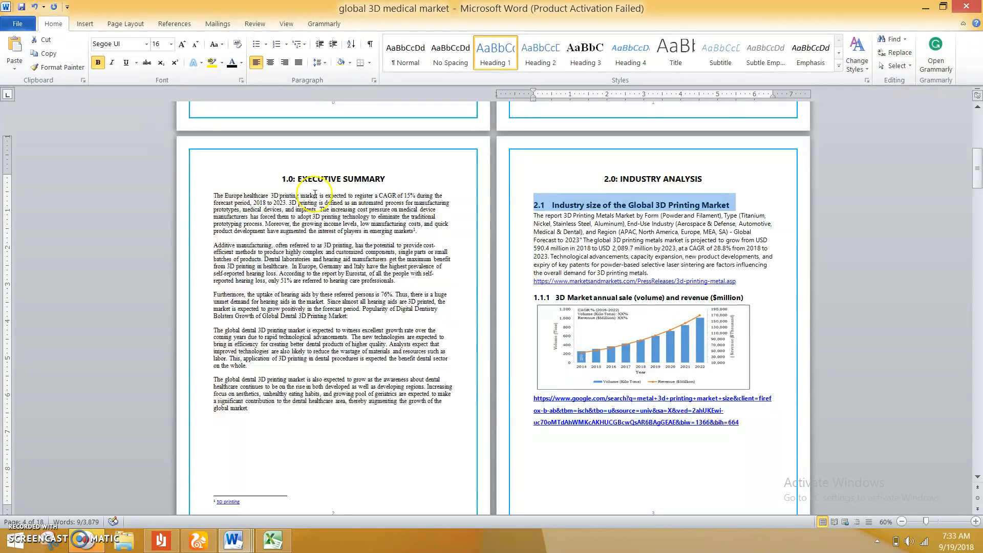
pyautogui.click(583, 227)
# Step: Reduce the font size of the 2.1 "Industry size of the Global 3D Printing Market" heading to 14
pyautogui.click(646, 179)
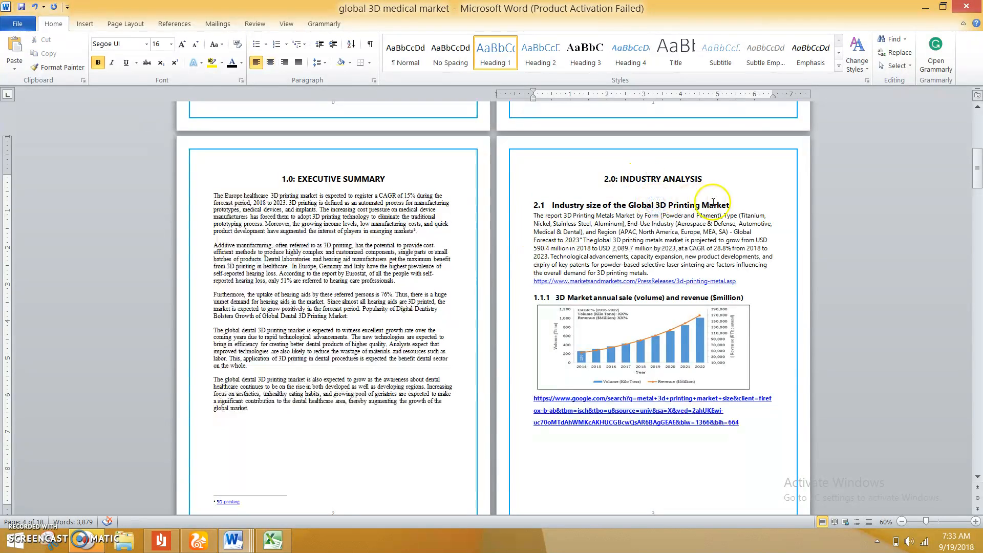
pyautogui.moveTo(732, 205); pyautogui.dragTo(629, 206)
pyautogui.moveTo(556, 209); pyautogui.dragTo(530, 206)
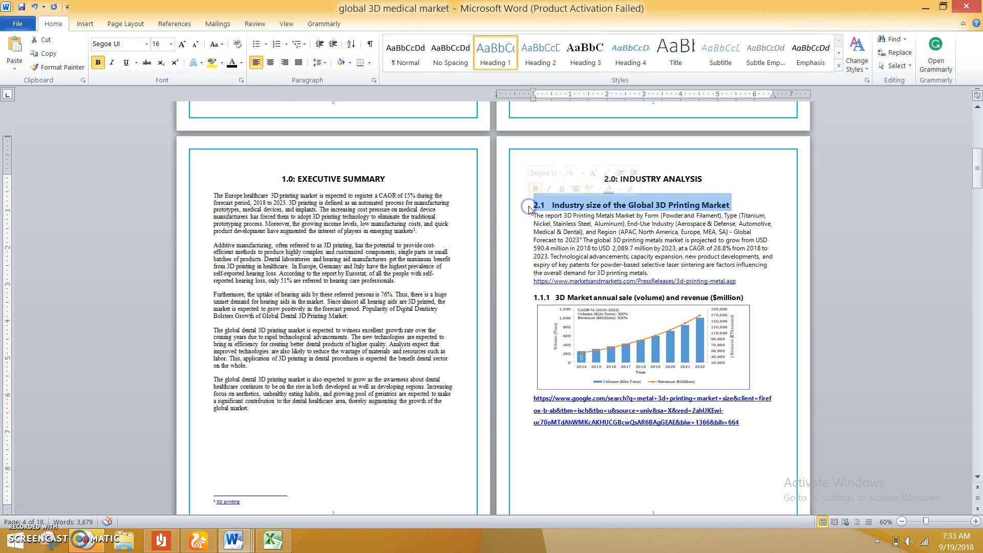
pyautogui.click(197, 45)
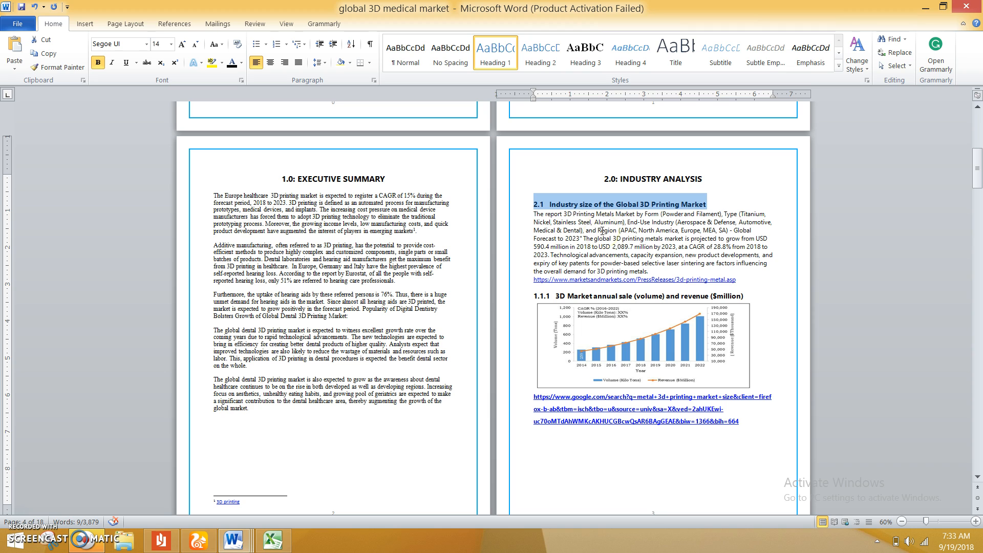
pyautogui.click(538, 201)
pyautogui.click(564, 224)
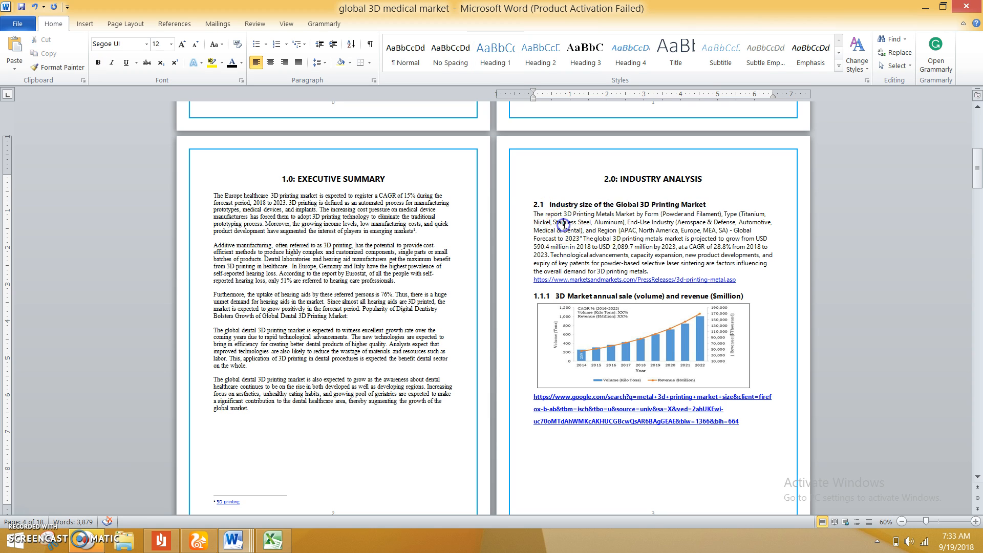
# Step: Format the body paragraph under the 2.1 "Industry size of the Global 3D Printing Market" heading in Times New Roman, size 12
pyautogui.click(545, 221)
pyautogui.moveTo(213, 195)
pyautogui.mouseDown()
pyautogui.moveTo(347, 349)
pyautogui.moveTo(285, 412)
pyautogui.mouseUp()
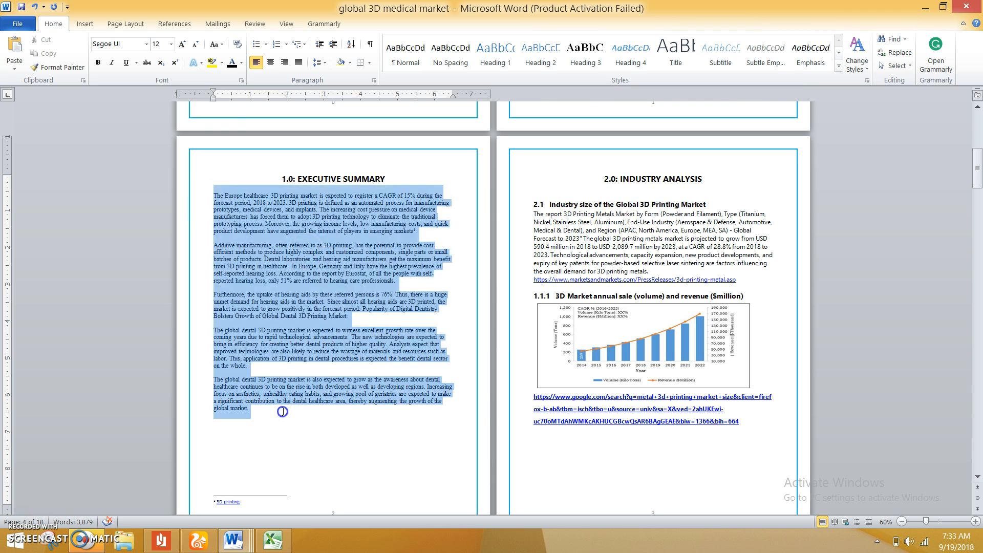
pyautogui.click(534, 214)
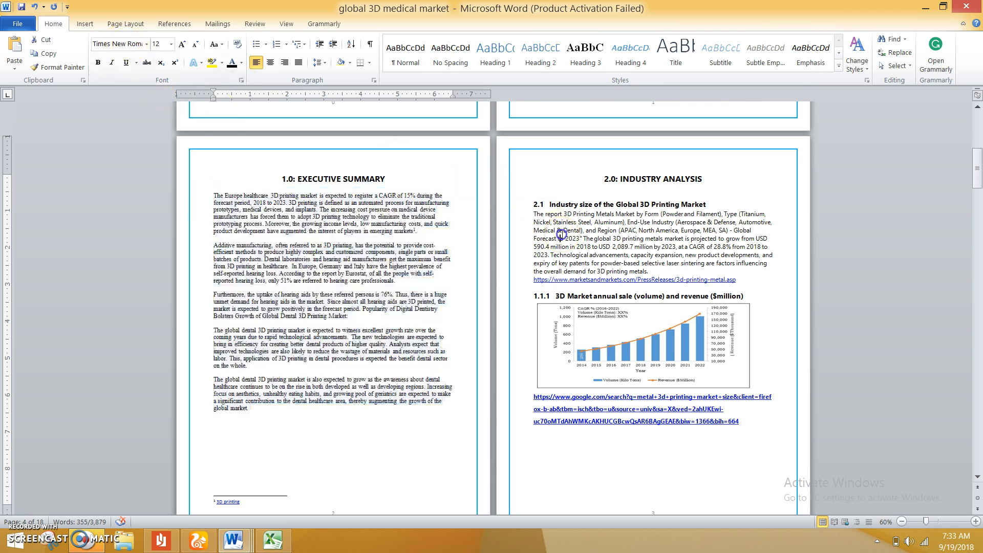
pyautogui.moveTo(533, 214); pyautogui.dragTo(710, 276)
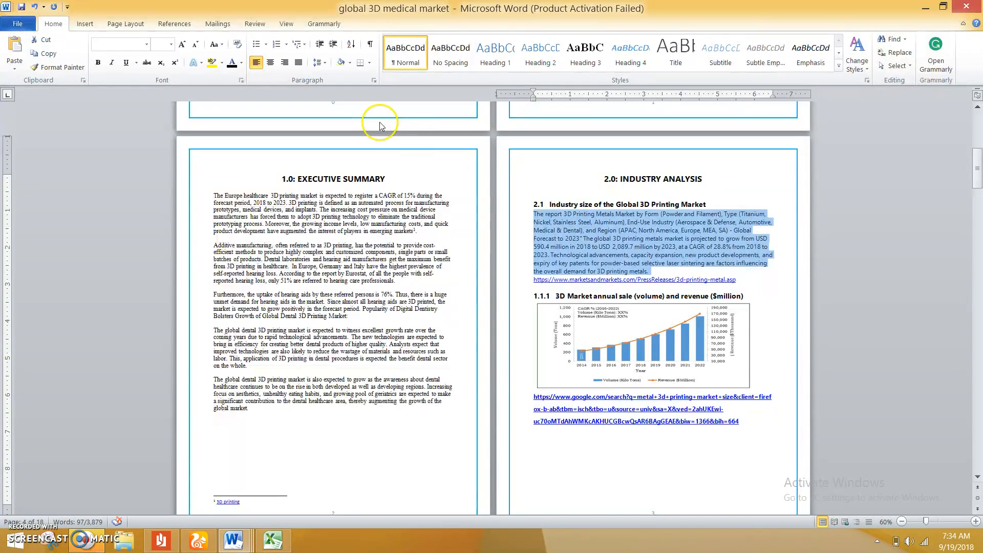
pyautogui.click(147, 44)
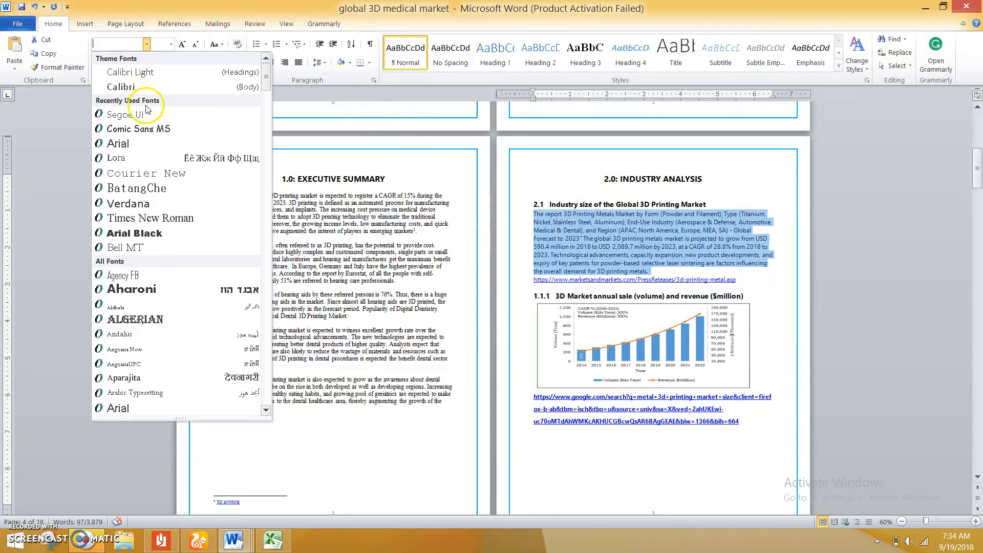
pyautogui.click(149, 219)
pyautogui.click(171, 44)
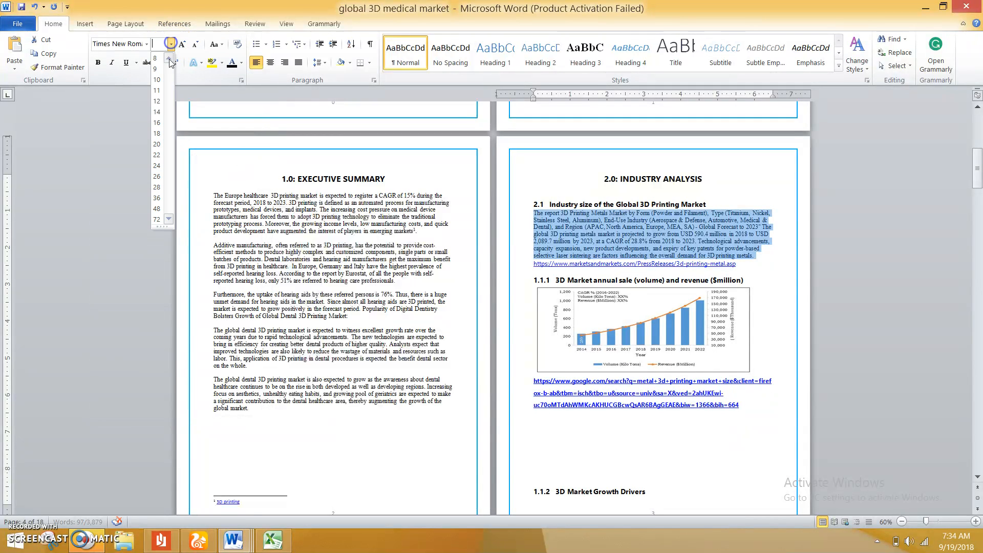
pyautogui.click(157, 101)
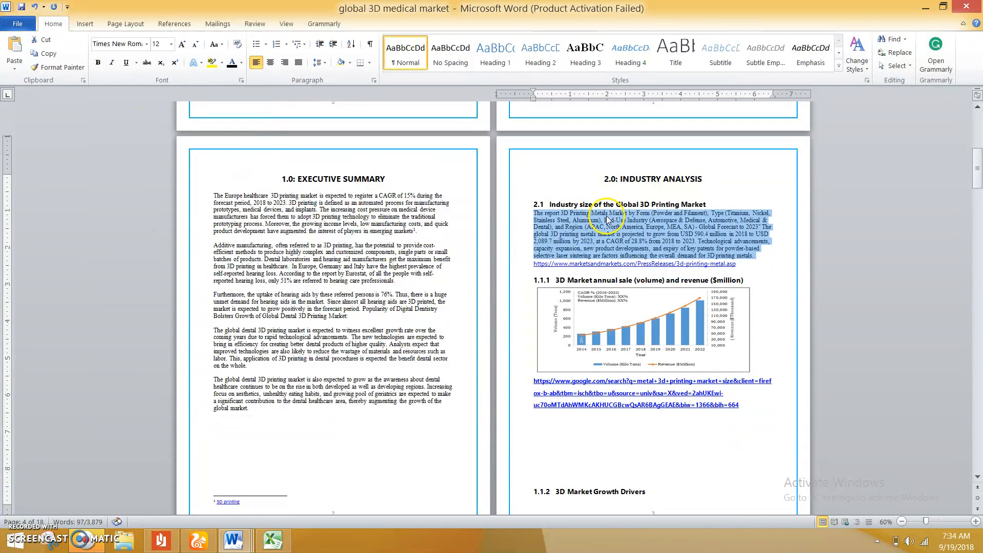
# Step: Move the marketsandmarkets.com link below the 2.1 paragraph into a footnote placed after "3D printing metals."
pyautogui.moveTo(740, 264); pyautogui.dragTo(535, 266)
pyautogui.hotkey('ctrl', 'c')
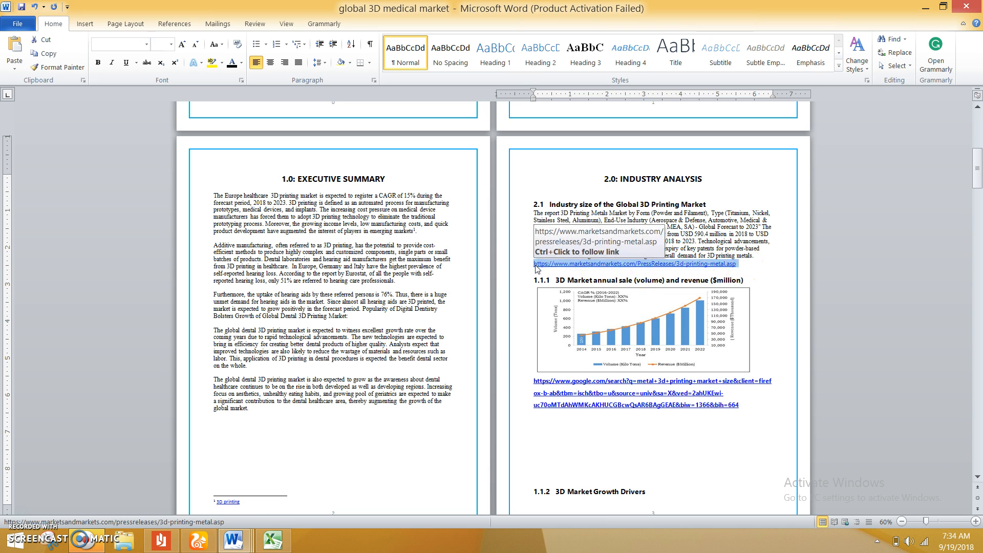
pyautogui.press('BackSpace')
pyautogui.moveTo(755, 255); pyautogui.dragTo(743, 257)
pyautogui.click(174, 24)
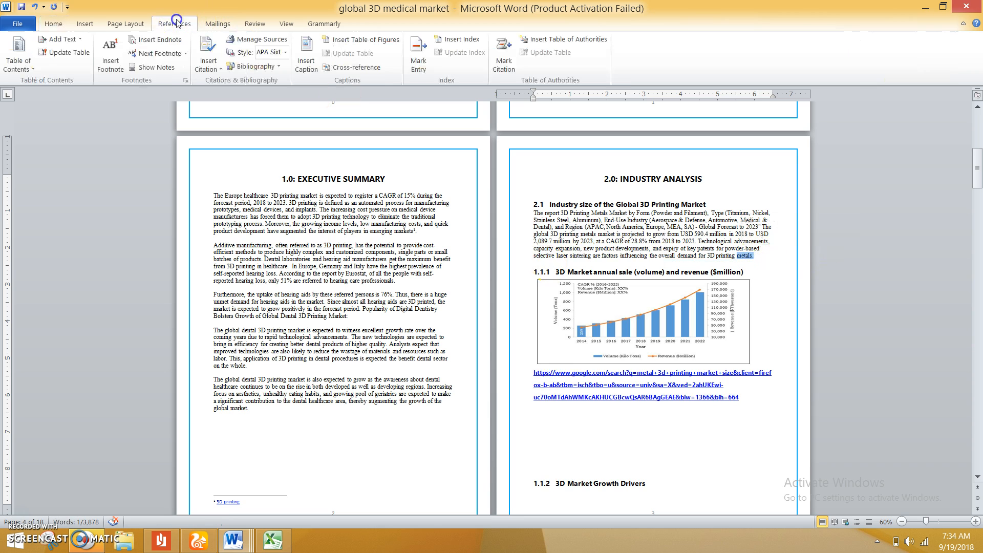
pyautogui.click(117, 71)
pyautogui.hotkey('ctrl', 'v')
pyautogui.click(248, 279)
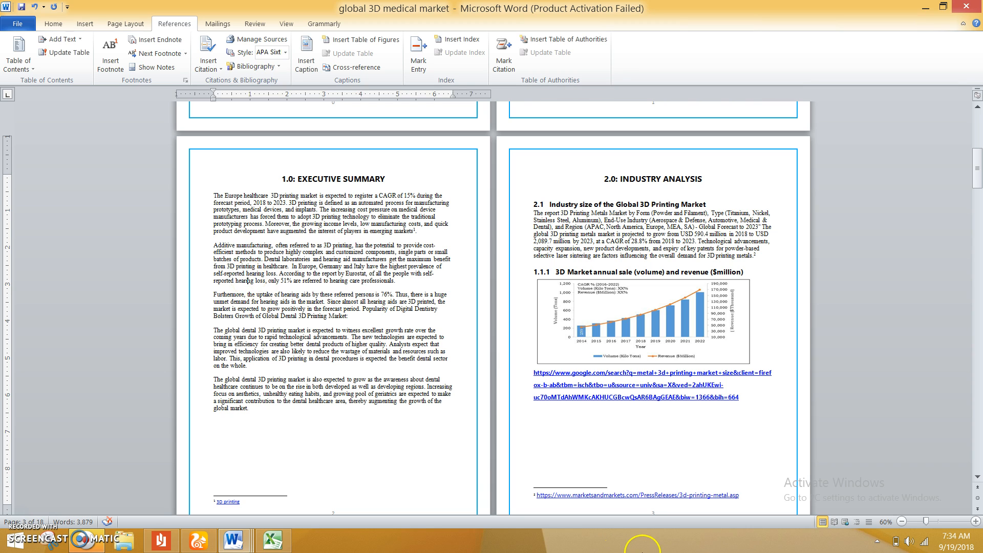
# Step: Format the marketsandmarkets.com footnote in Times New Roman, size 6
pyautogui.moveTo(744, 495); pyautogui.dragTo(533, 497)
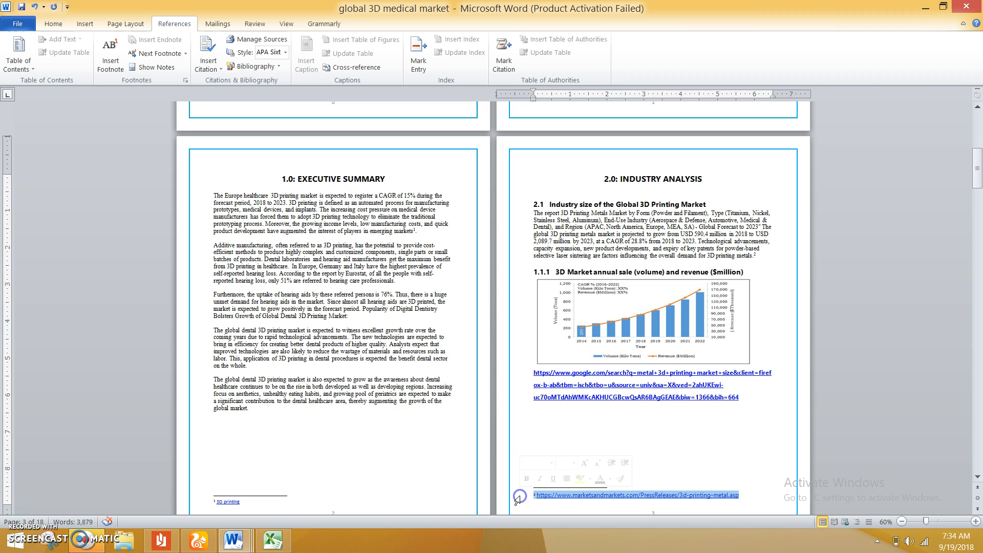
pyautogui.click(42, 24)
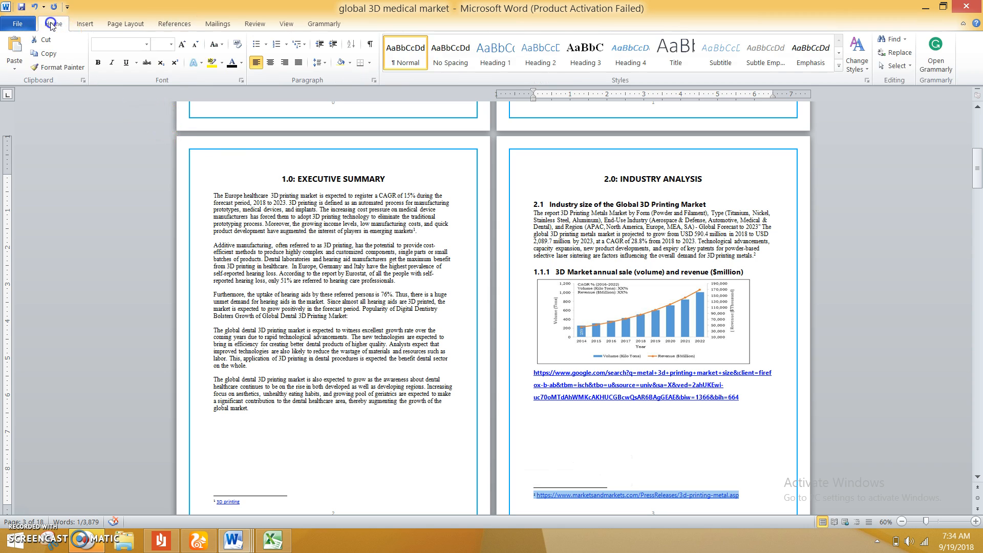
pyautogui.click(149, 49)
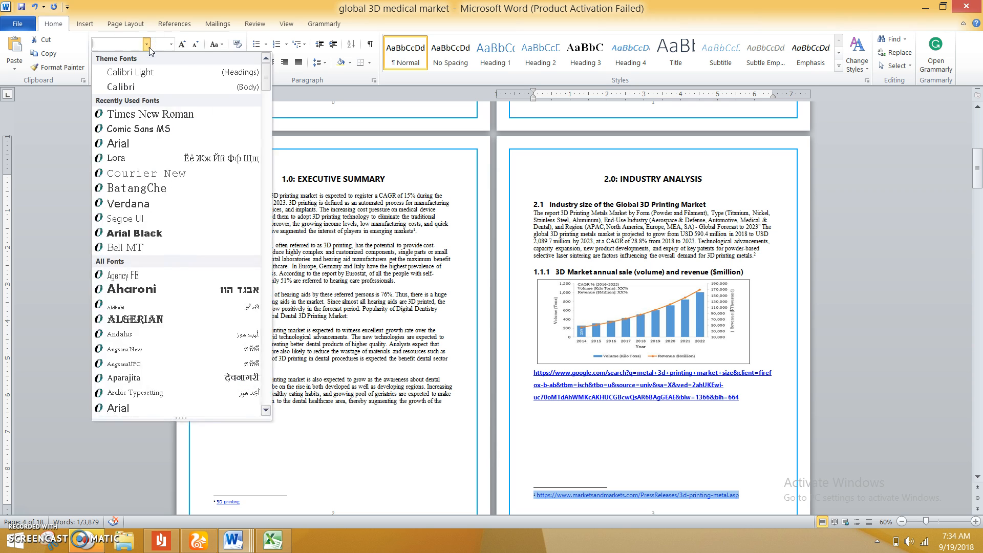
pyautogui.click(146, 115)
pyautogui.write('6')
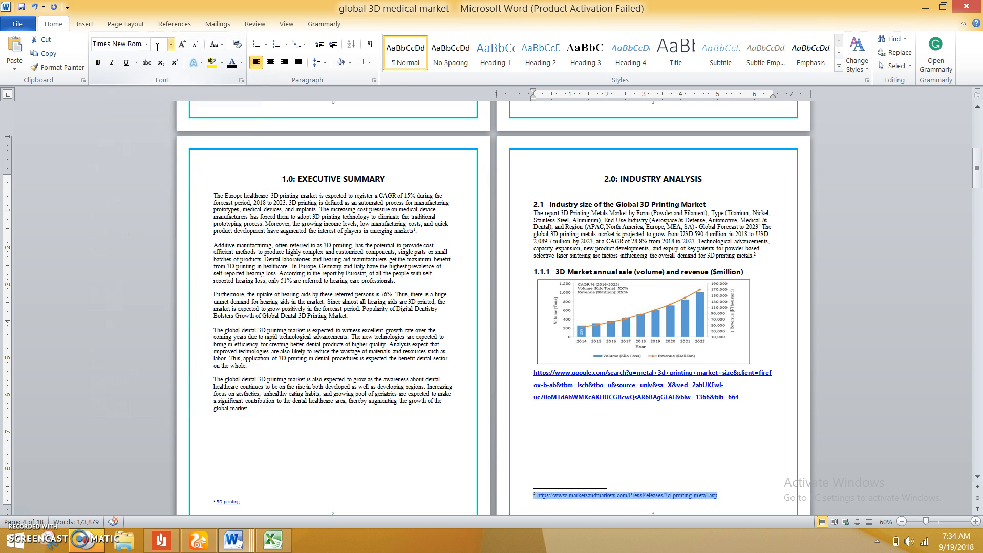
pyautogui.press('Return')
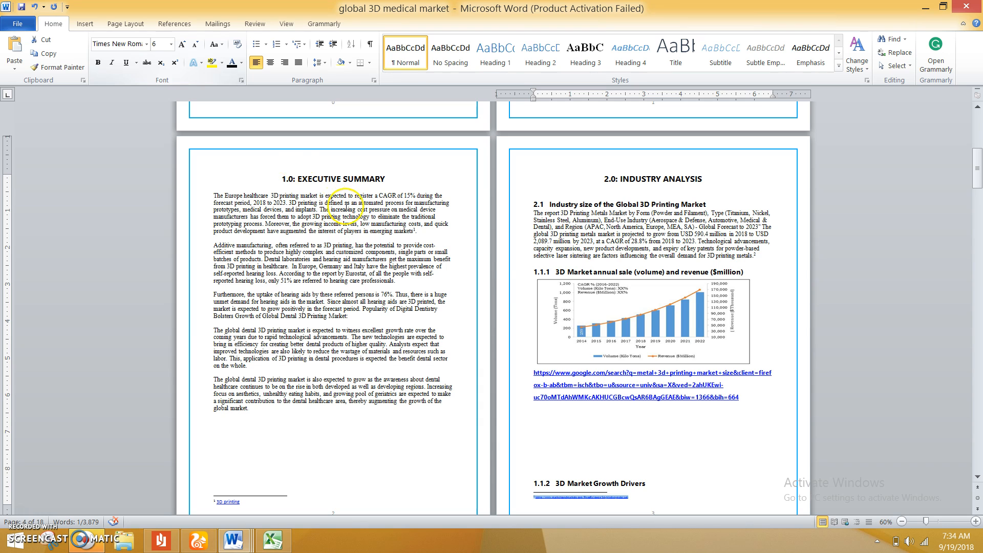
pyautogui.moveTo(746, 396); pyautogui.dragTo(516, 371)
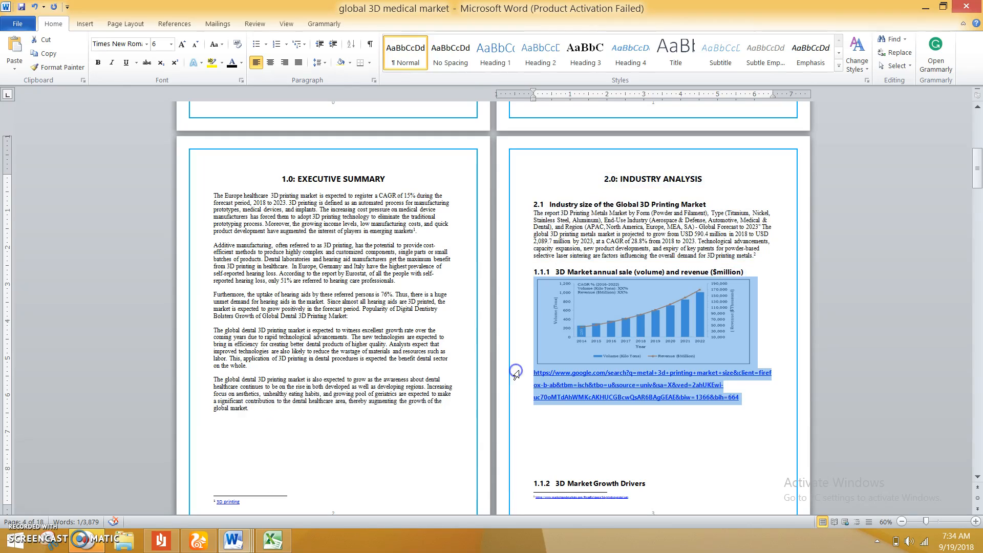
pyautogui.click(559, 397)
pyautogui.moveTo(741, 399); pyautogui.dragTo(532, 375)
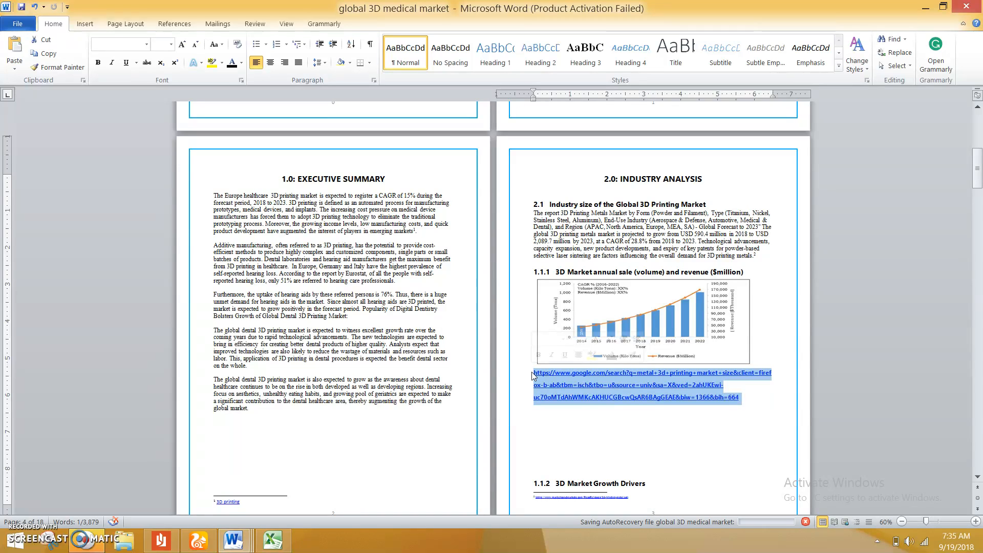
pyautogui.click(632, 432)
pyautogui.moveTo(747, 408); pyautogui.dragTo(534, 375)
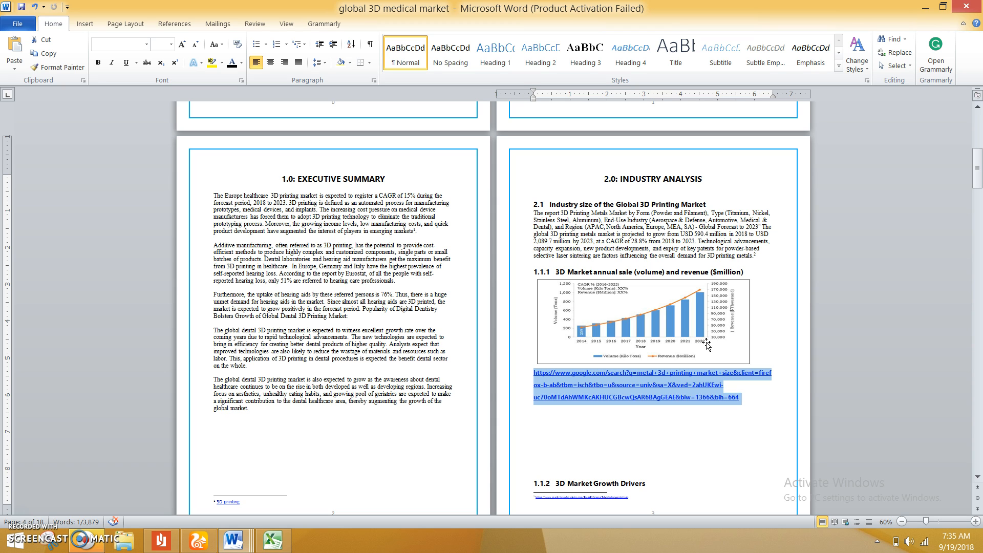
pyautogui.click(670, 307)
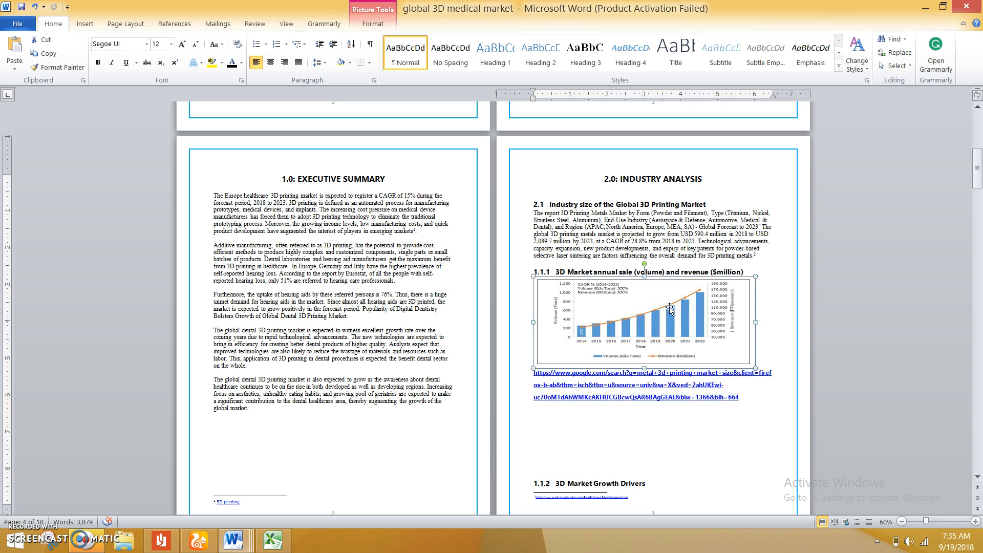
pyautogui.click(672, 430)
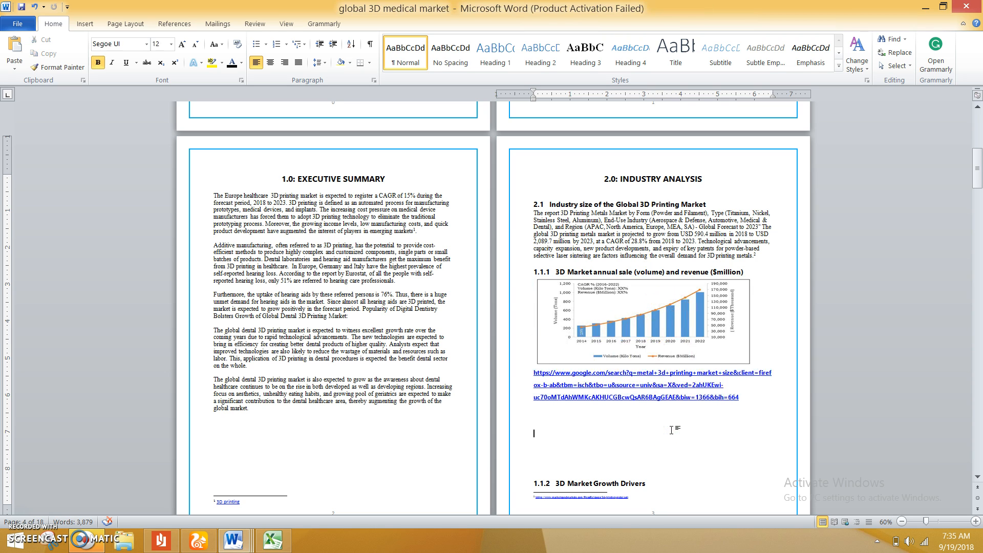
pyautogui.moveTo(750, 402); pyautogui.dragTo(524, 378)
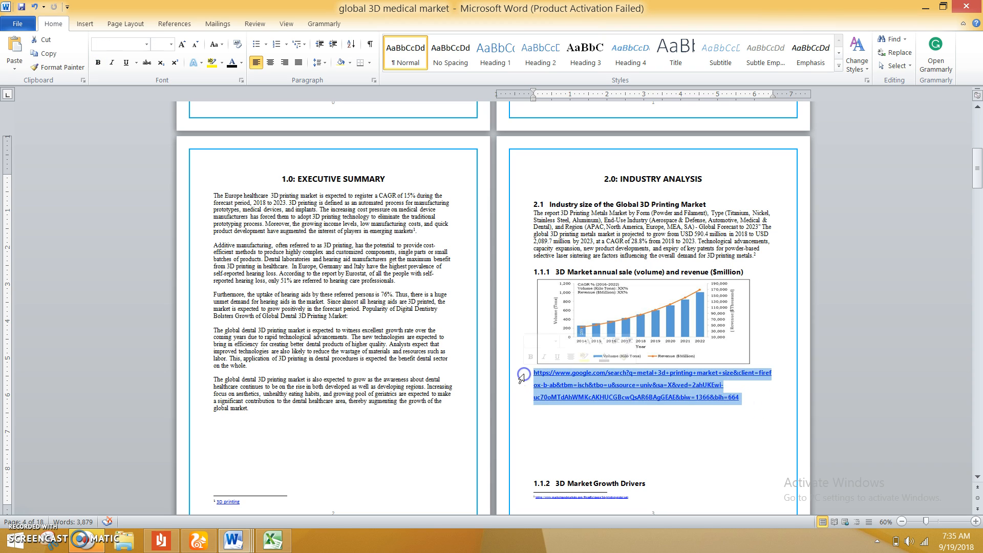
pyautogui.press('BackSpace')
pyautogui.write('Source: www.ur.com')
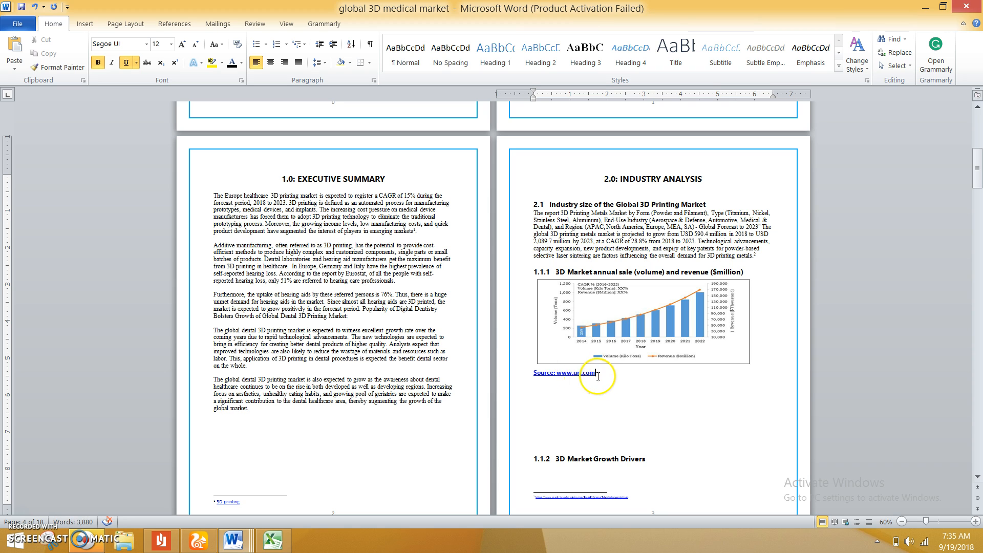
# Step: Remove the hyperlink from the chart's source line and indent the line towards the middle beneath the chart
pyautogui.moveTo(597, 373); pyautogui.dragTo(532, 373)
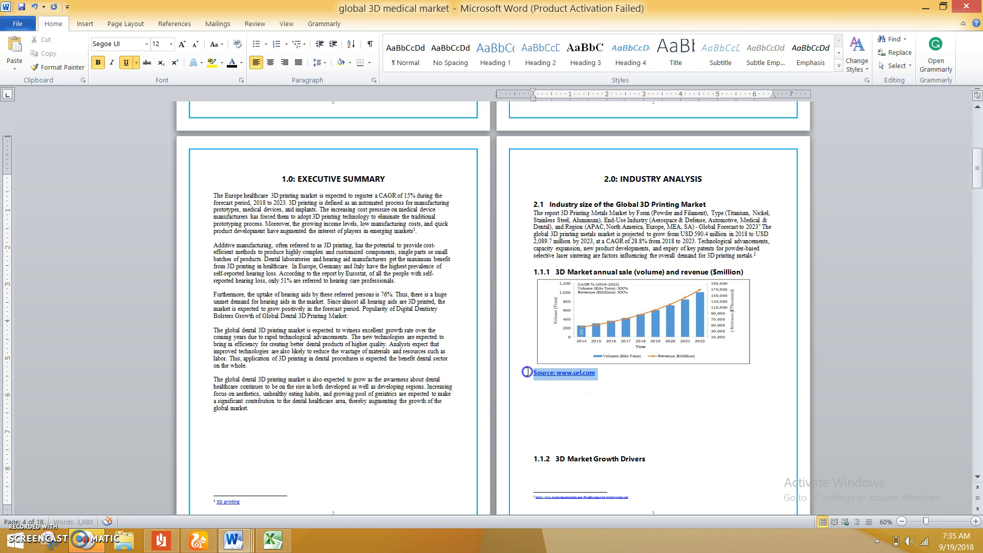
pyautogui.rightClick(558, 375)
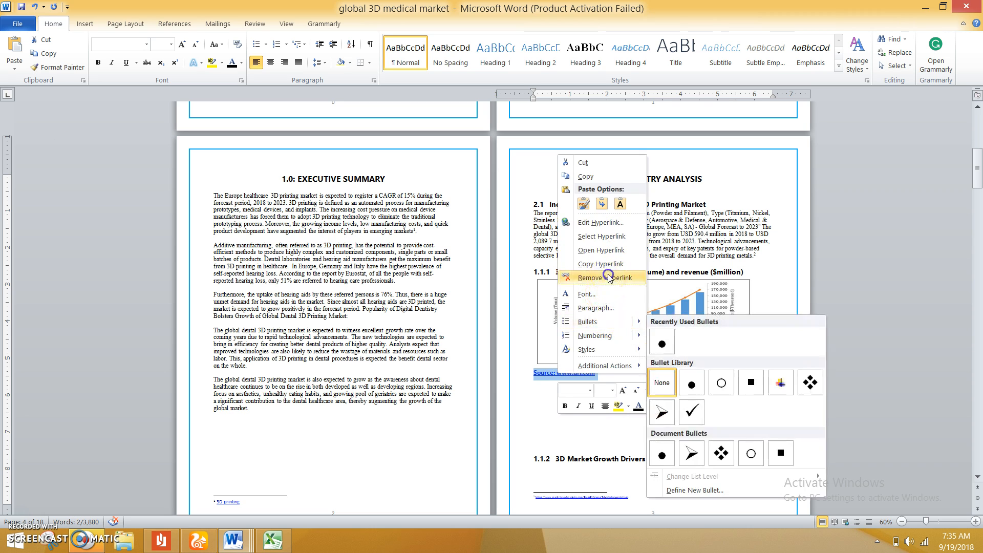
pyautogui.click(608, 277)
pyautogui.click(533, 374)
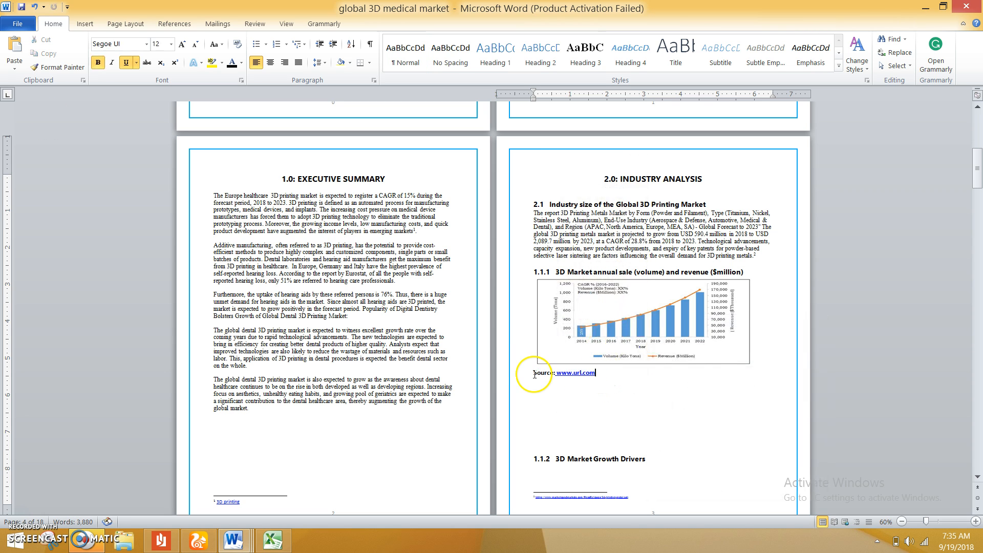
pyautogui.press('Tab')
pyautogui.press('Tab')
pyautogui.press('Tab')
pyautogui.press('Tab')
pyautogui.press('Tab')
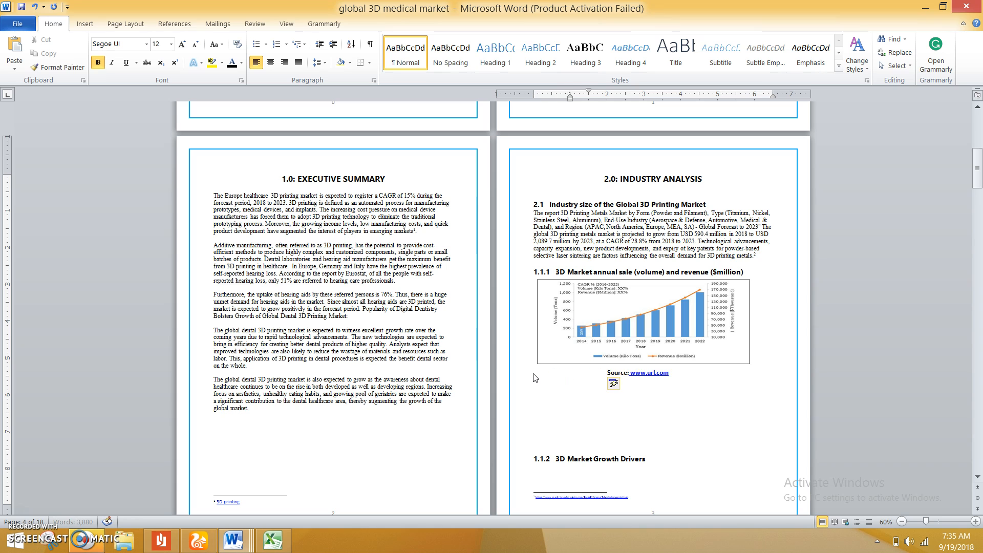
pyautogui.click(603, 406)
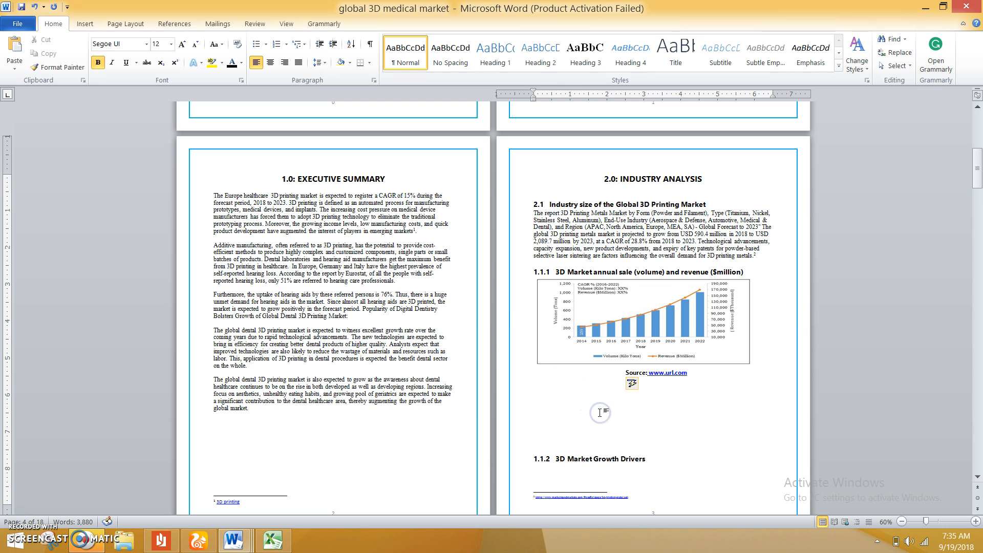
# Step: Set the whole document to 1.5 line spacing with 0 spacing before and after paragraphs
pyautogui.hotkey('ctrl', 'a')
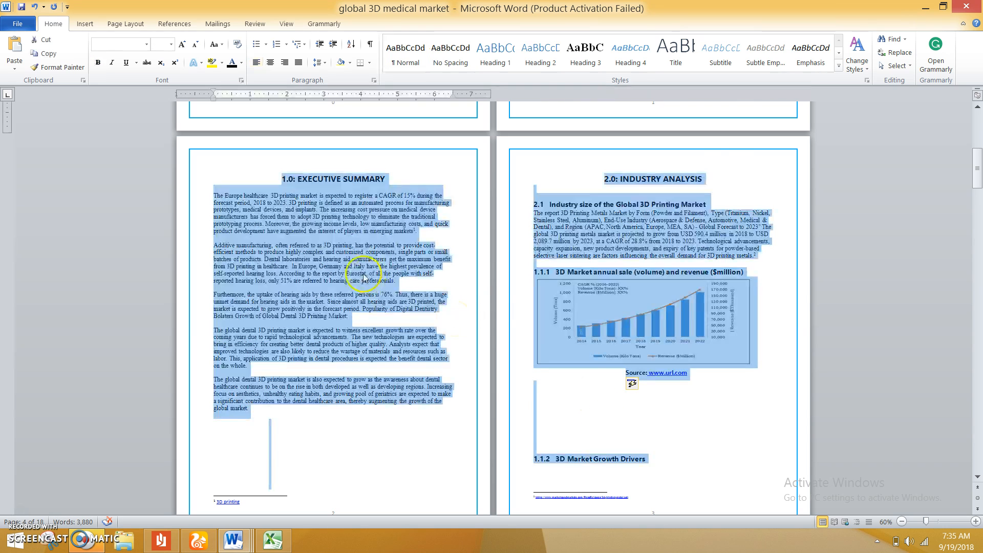
pyautogui.rightClick(326, 252)
pyautogui.click(365, 401)
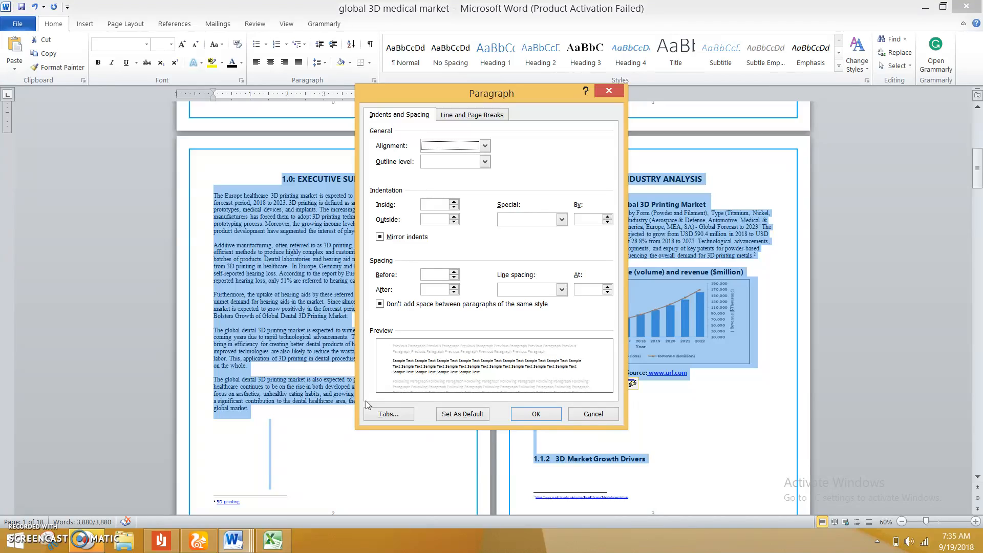
pyautogui.click(548, 293)
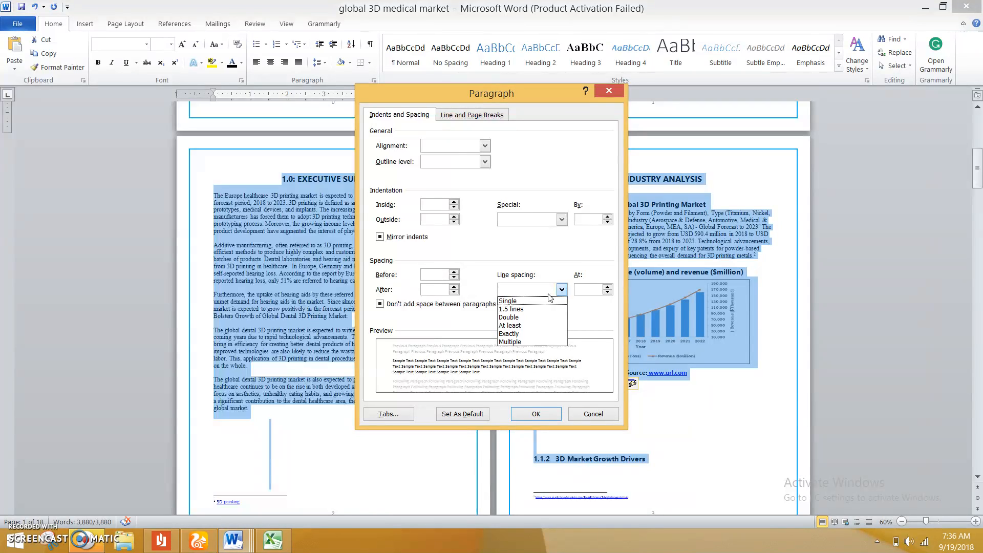
pyautogui.click(517, 310)
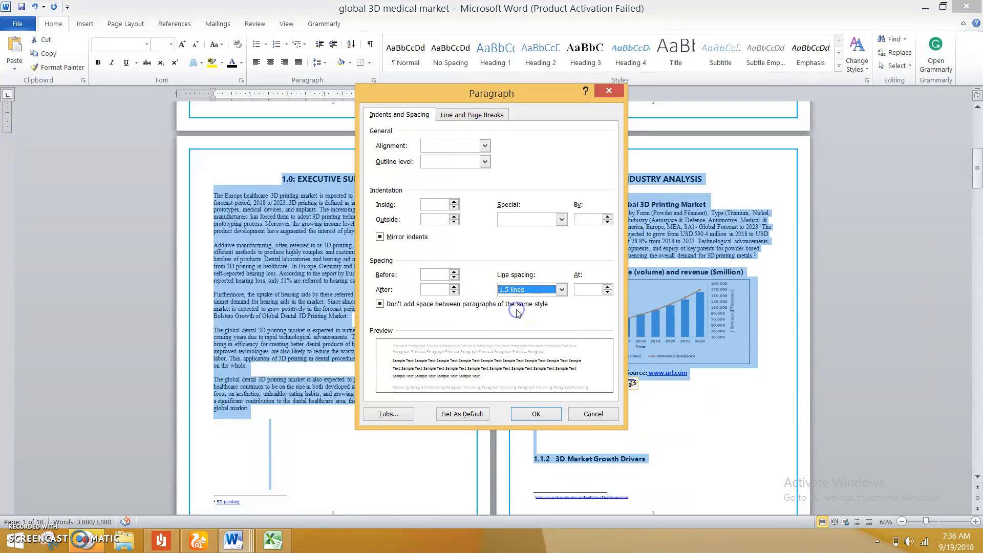
pyautogui.click(434, 275)
pyautogui.write('00')
pyautogui.press('Return')
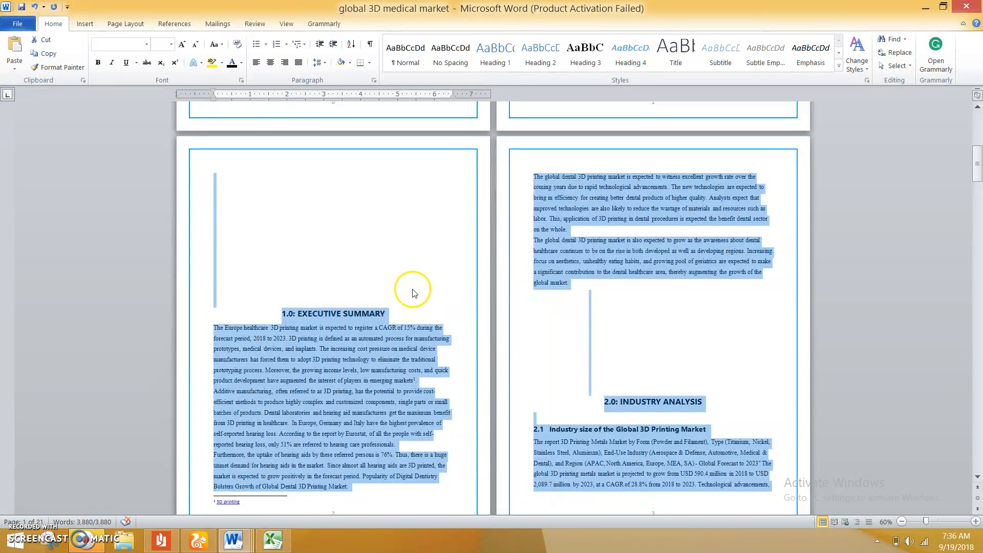
# Step: Delete the empty lines above the EXECUTIVE SUMMARY heading, keeping its number as 1.0
pyautogui.click(330, 302)
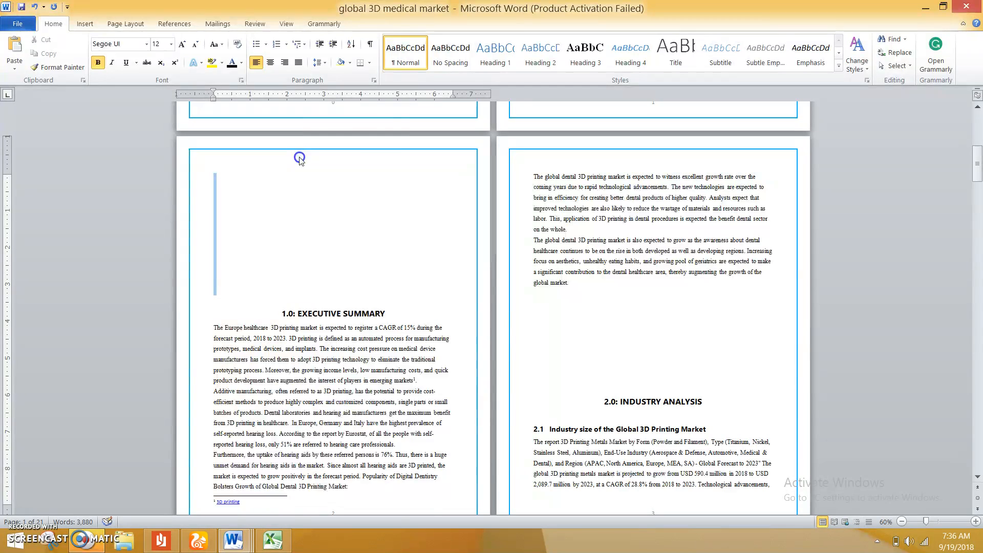
pyautogui.press('Delete')
pyautogui.press('Delete')
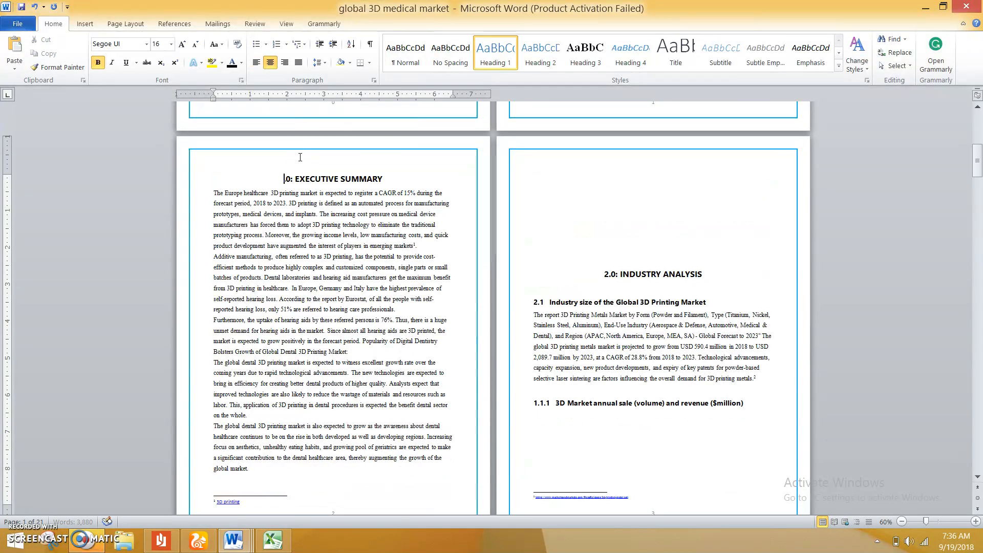
pyautogui.write('1')
pyautogui.click(333, 233)
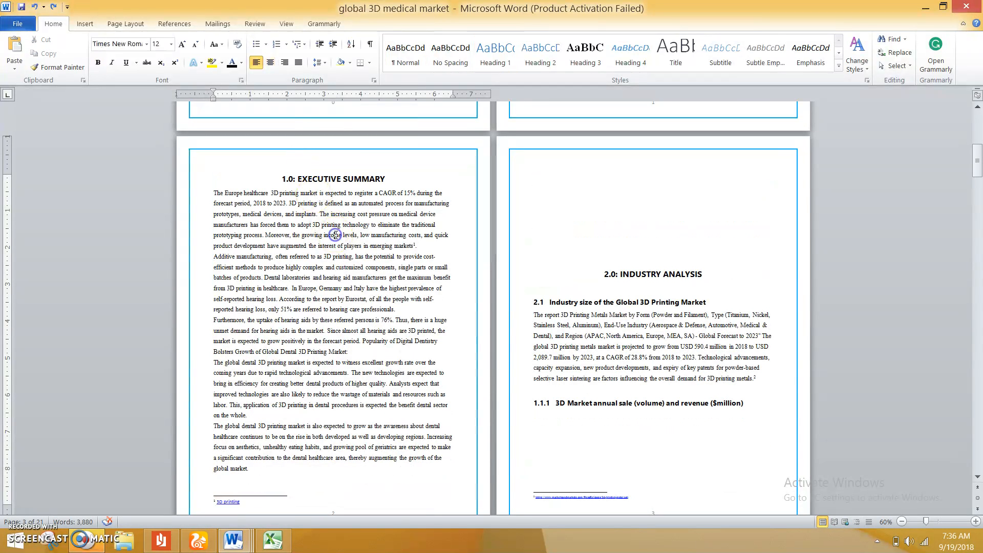
pyautogui.hotkey('ctrl', 'a')
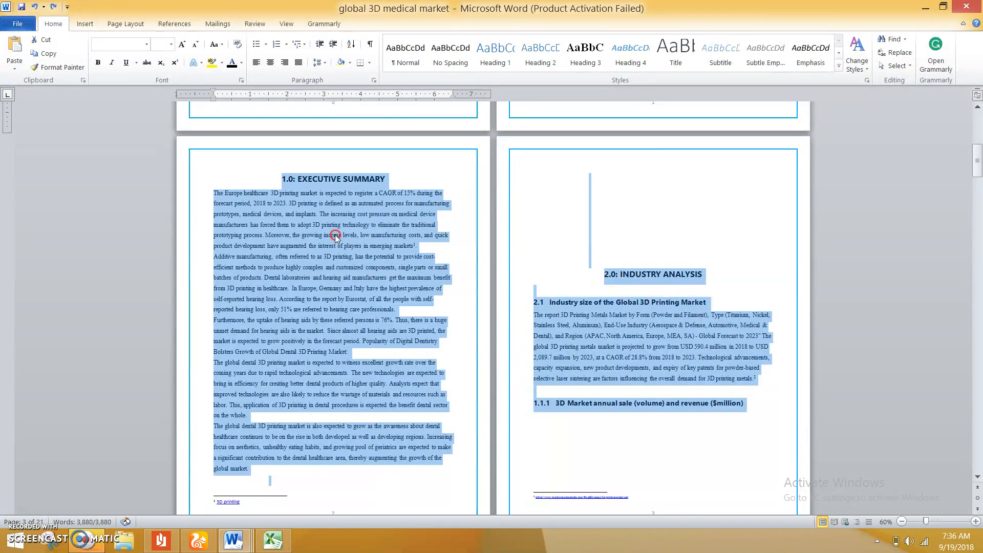
pyautogui.rightClick(336, 236)
pyautogui.click(382, 387)
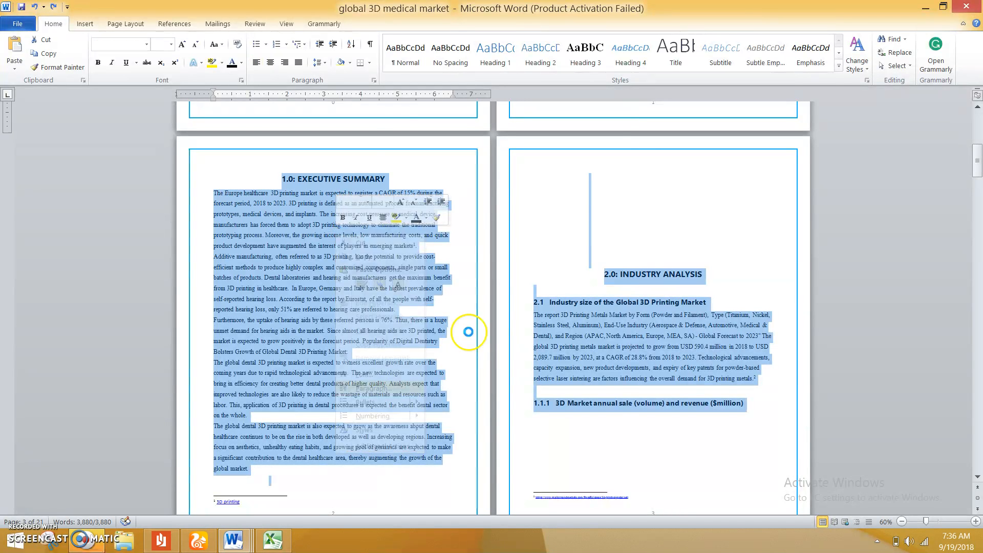
pyautogui.click(539, 290)
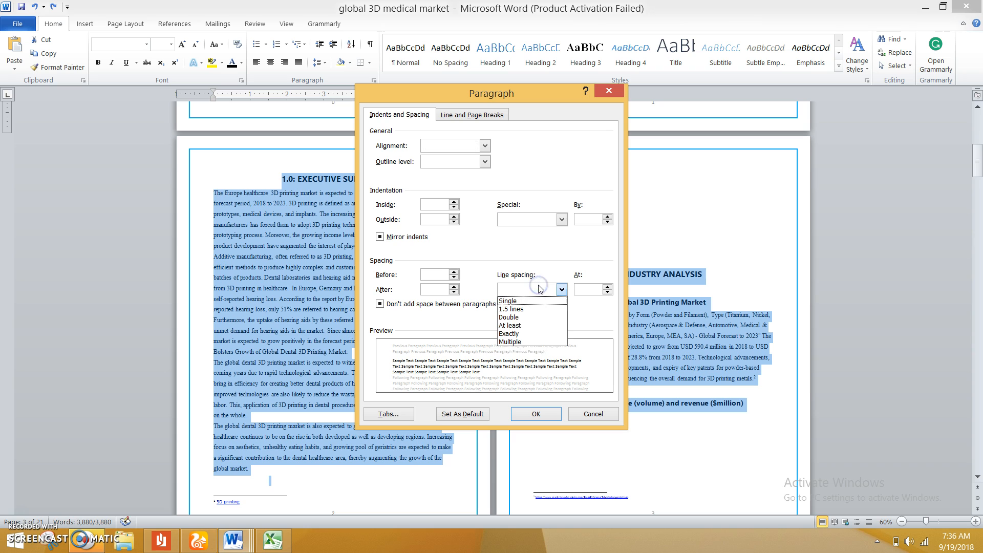
pyautogui.click(517, 309)
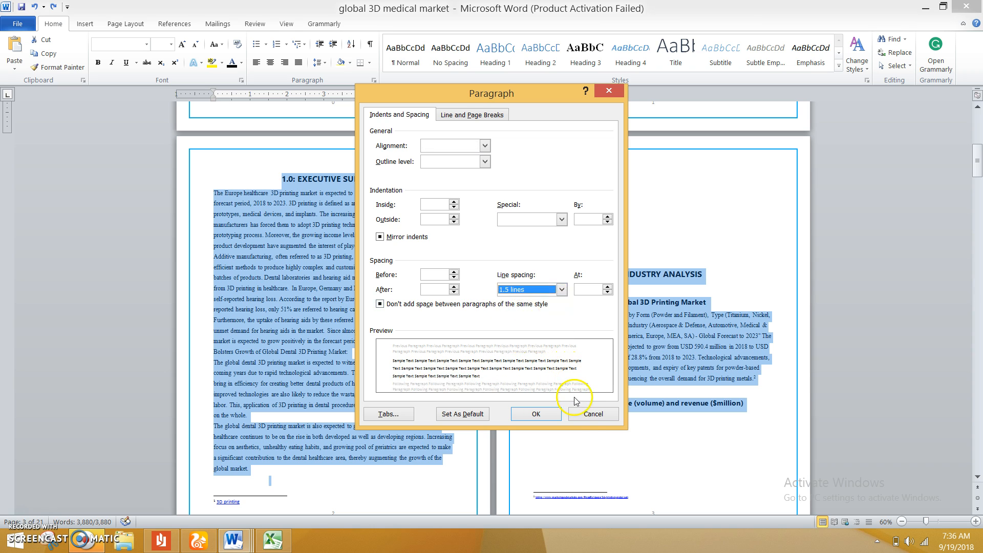
pyautogui.click(588, 418)
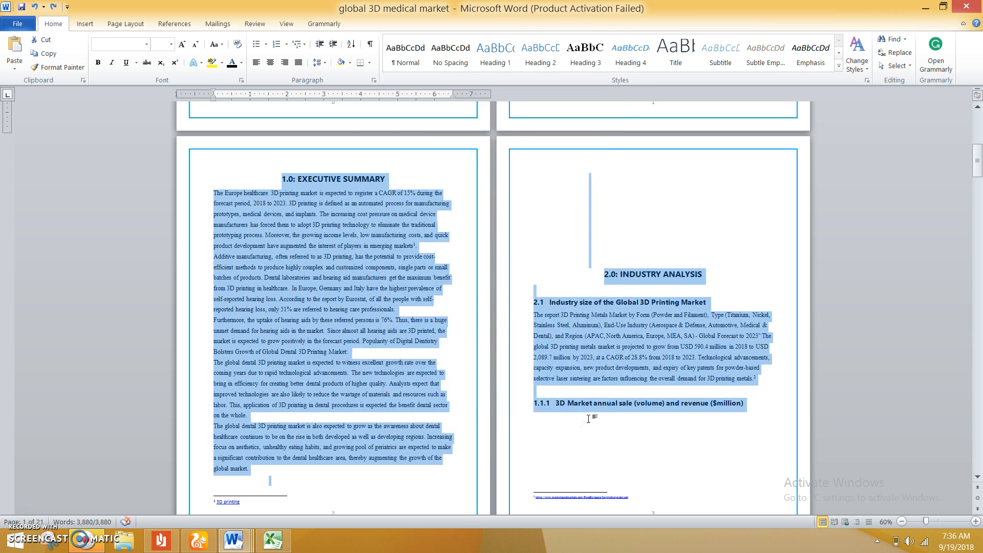
# Step: Undo the empty-line deletion above the Executive Summary heading and the whole-document line and paragraph spacing change
pyautogui.click(589, 419)
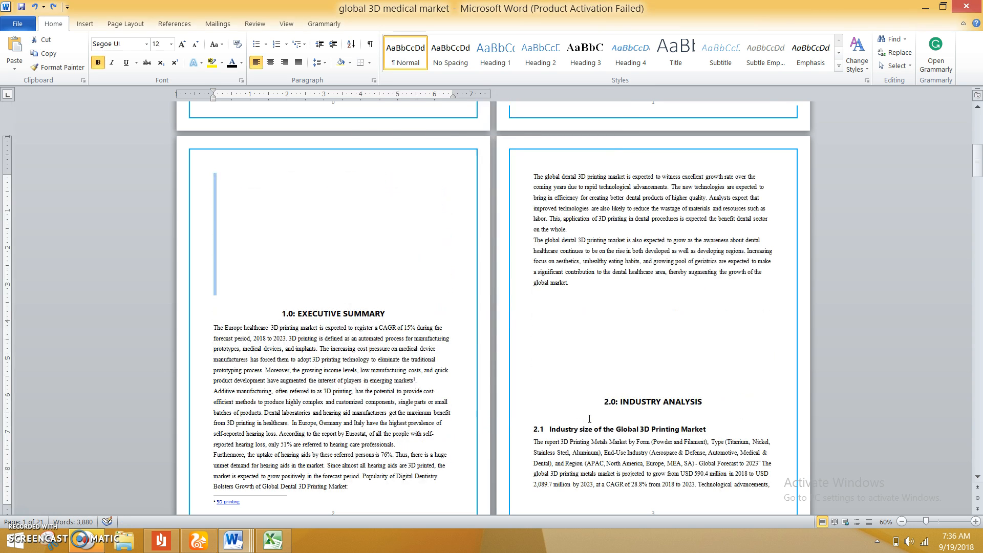
pyautogui.hotkey('ctrl', 'z')
pyautogui.rightClick(439, 353)
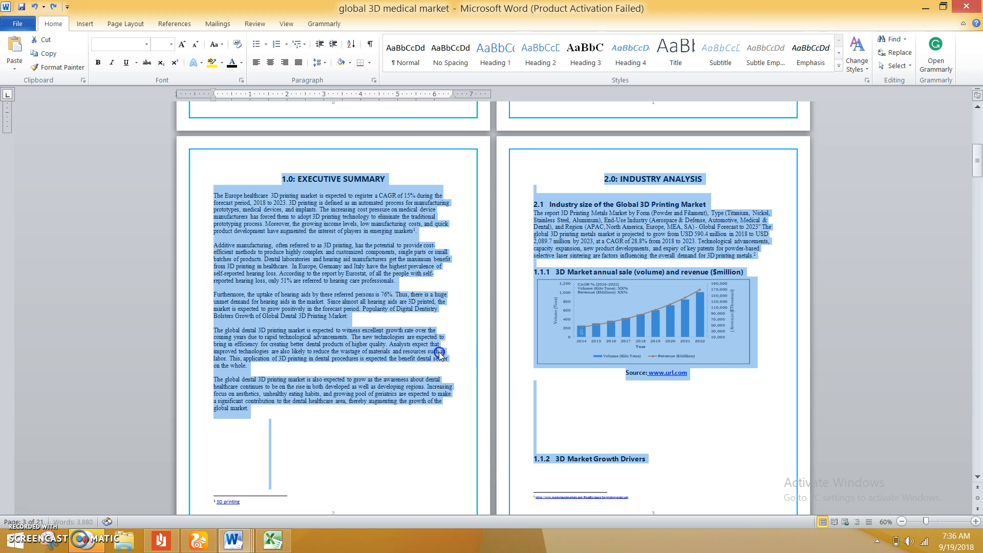
pyautogui.click(440, 353)
# Step: Set the Executive Summary heading and its text to 1.5 line spacing with 0 spacing before and after paragraphs
pyautogui.moveTo(282, 178); pyautogui.dragTo(304, 486)
pyautogui.rightClick(295, 218)
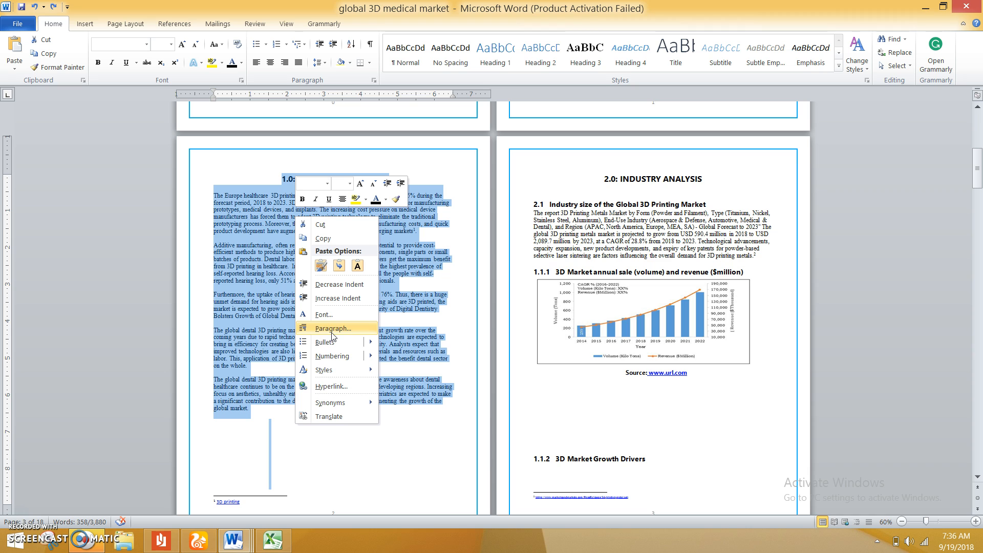
pyautogui.moveTo(977, 169)
pyautogui.mouseDown()
pyautogui.moveTo(979, 123)
pyautogui.moveTo(979, 181)
pyautogui.mouseUp()
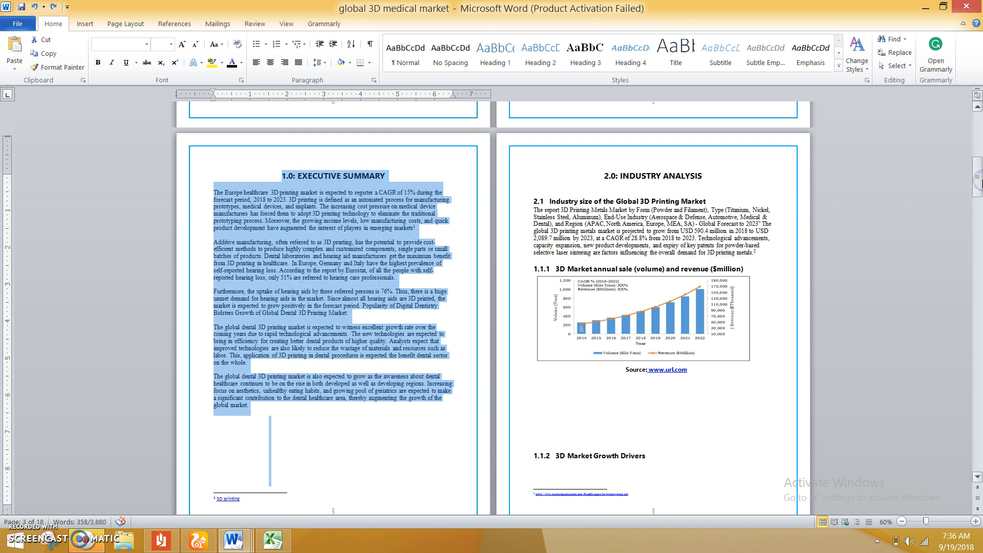
pyautogui.scroll(-5, 982, 185)
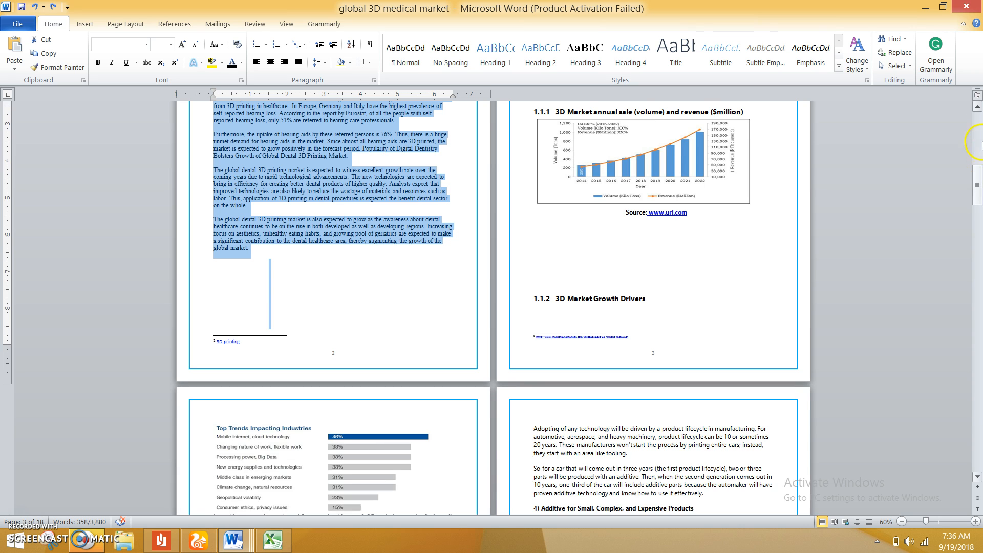
pyautogui.click(978, 110)
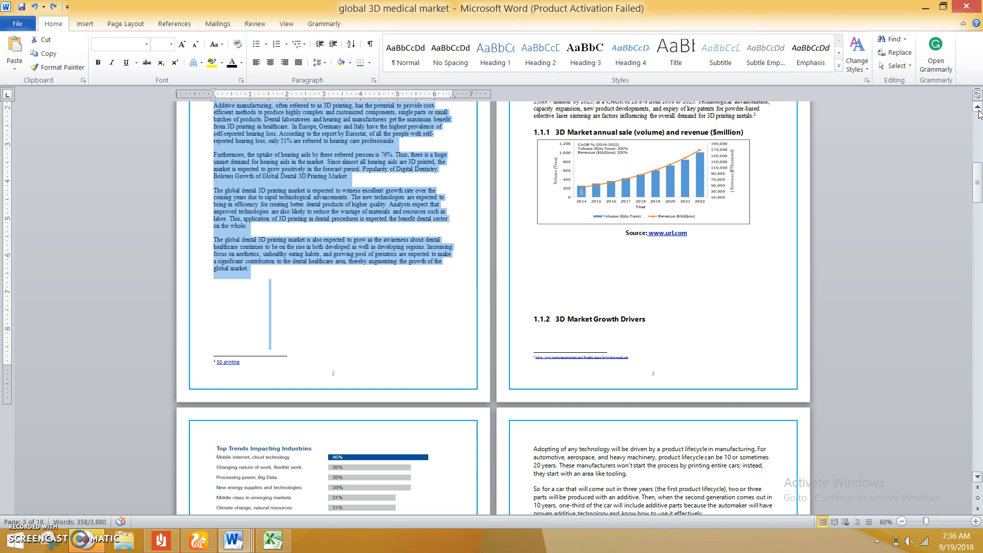
pyautogui.click(978, 109)
pyautogui.click(978, 110)
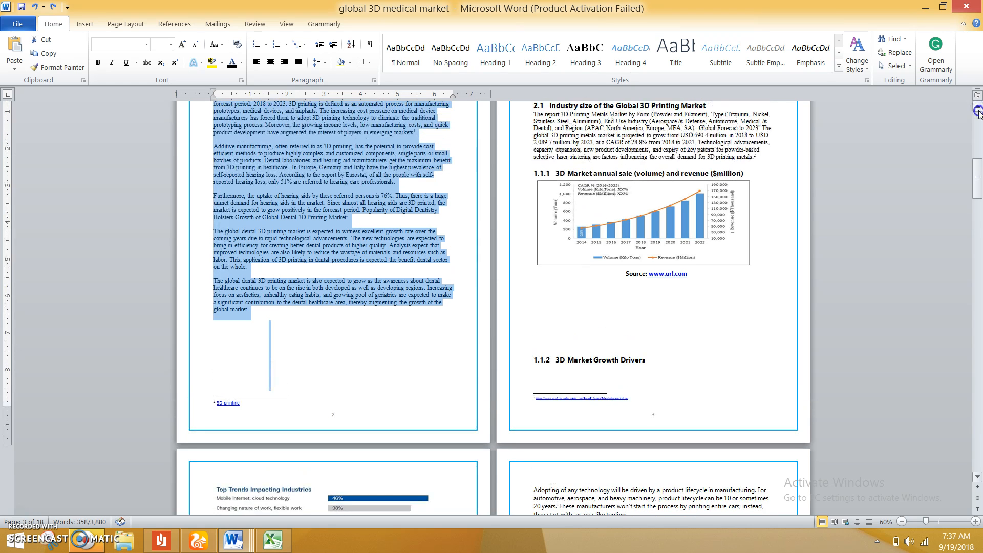
pyautogui.click(978, 110)
pyautogui.click(978, 110)
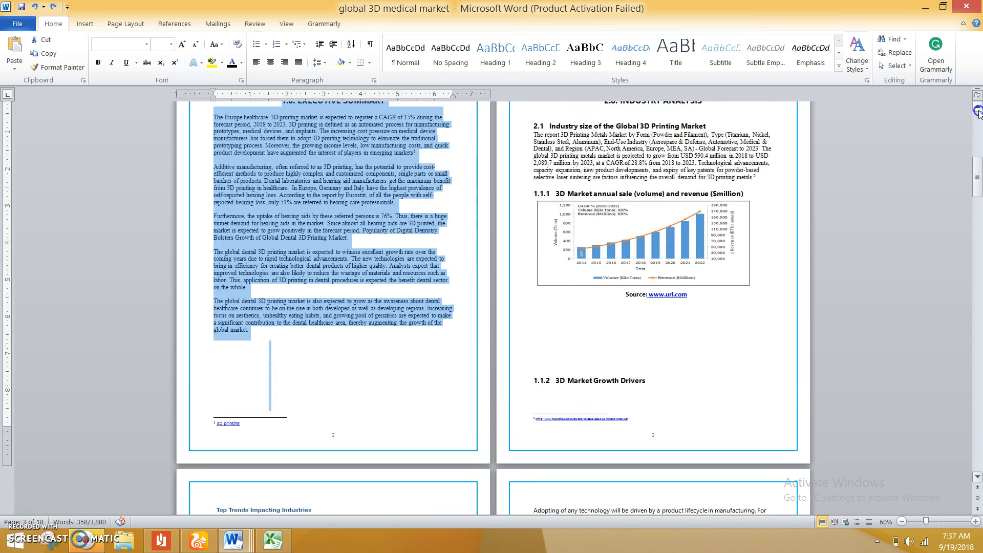
pyautogui.rightClick(315, 190)
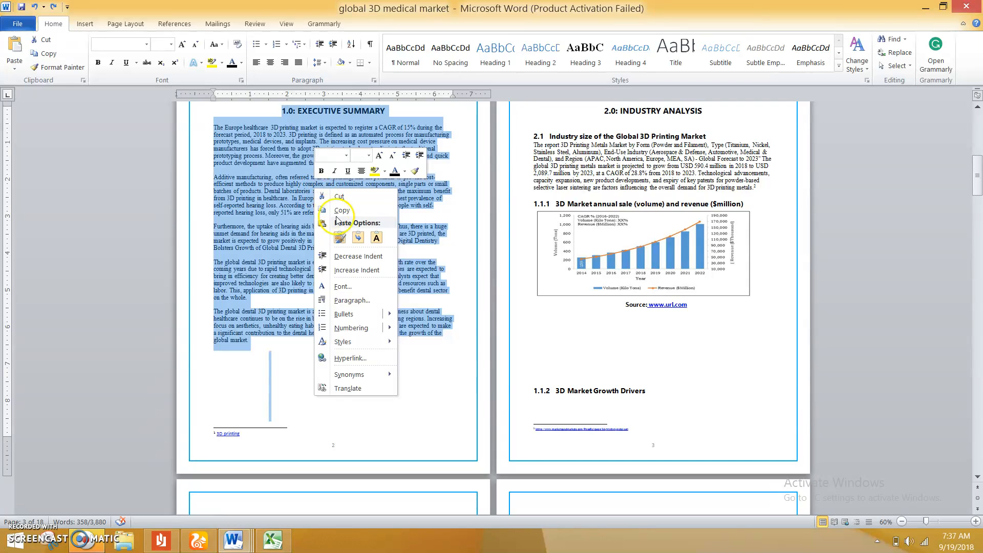
pyautogui.click(354, 301)
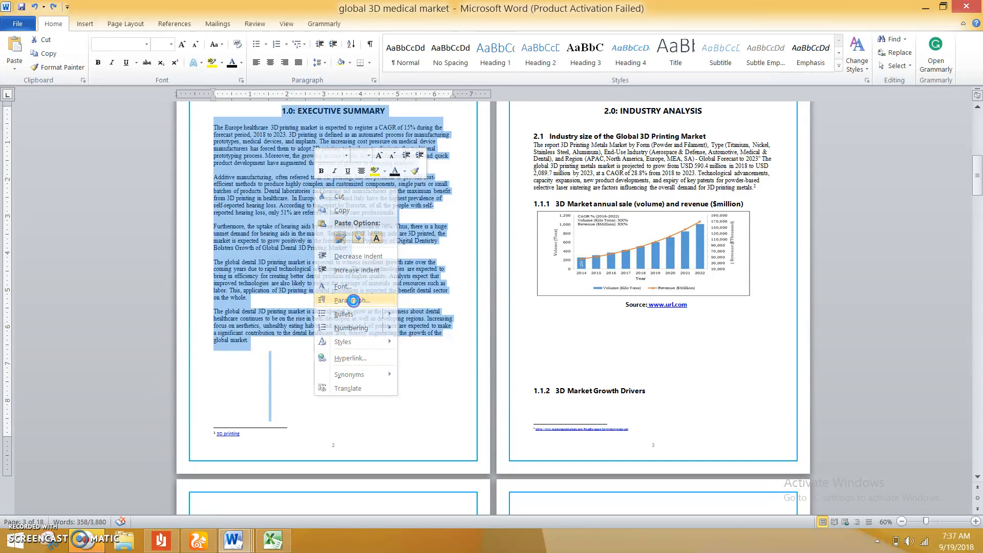
pyautogui.click(544, 289)
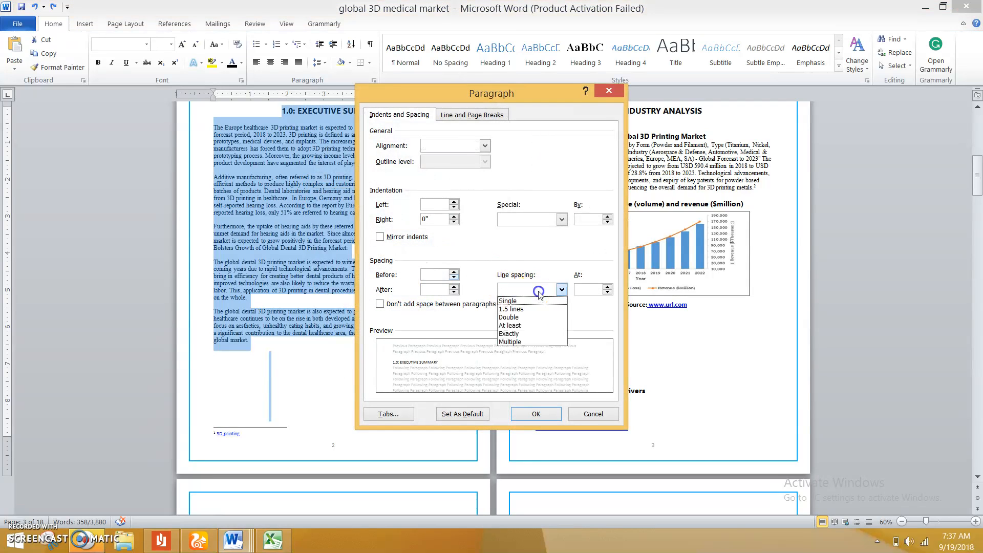
pyautogui.click(512, 309)
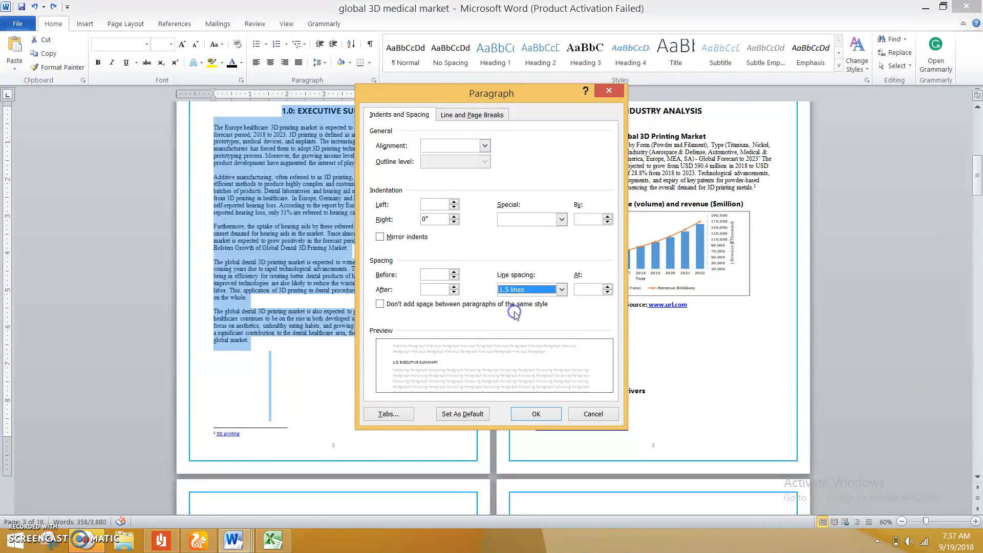
pyautogui.click(431, 275)
pyautogui.write('0')
pyautogui.click(438, 291)
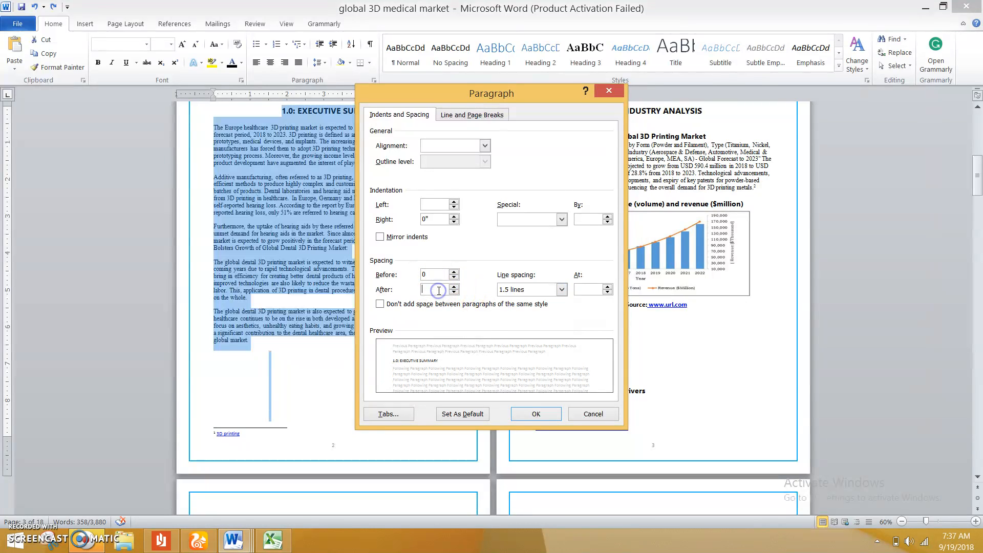
pyautogui.click(536, 413)
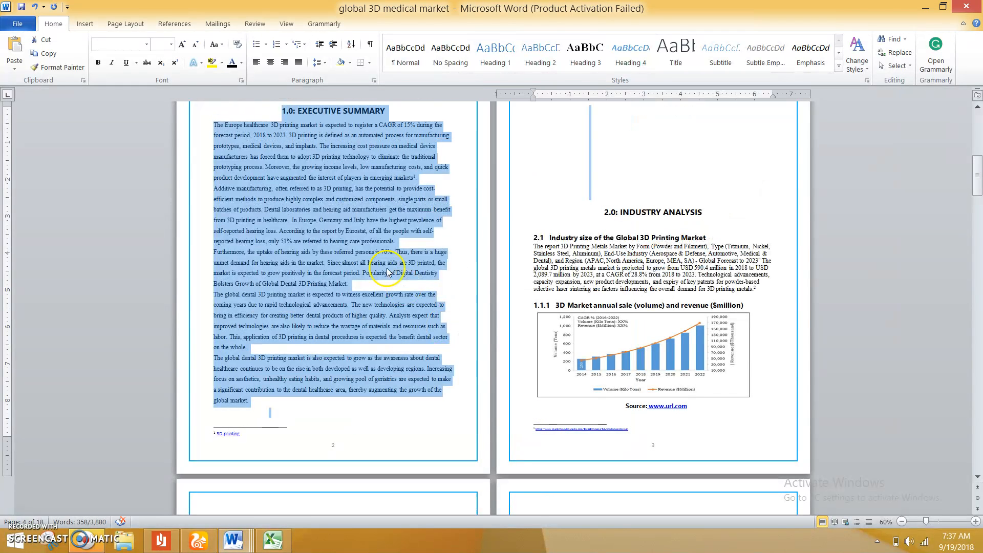
# Step: Insert an empty line between each of the existing paragraphs of the Executive Summary
pyautogui.click(425, 190)
pyautogui.click(423, 178)
pyautogui.press('Return')
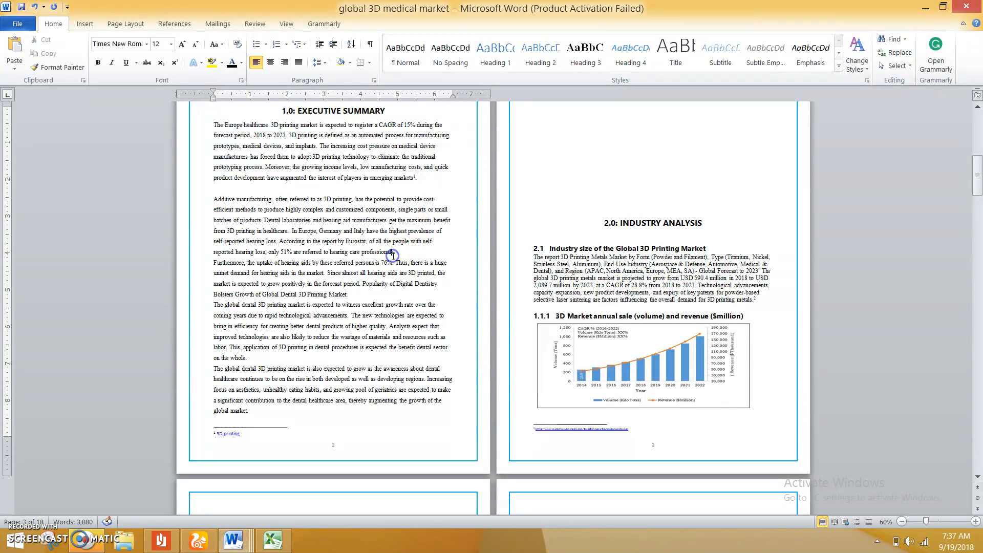
pyautogui.press('Return')
pyautogui.click(364, 305)
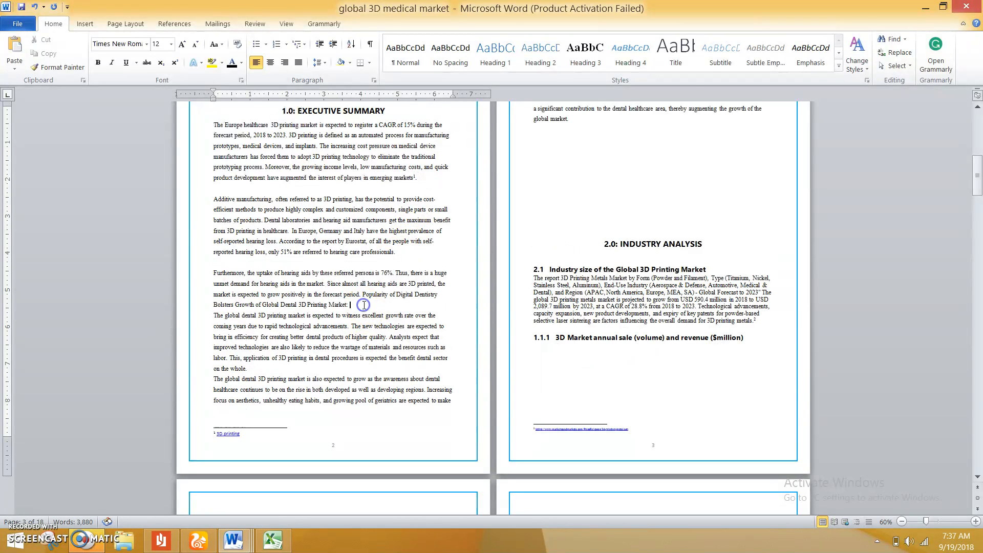
pyautogui.press('Return')
pyautogui.click(287, 380)
pyautogui.press('Return')
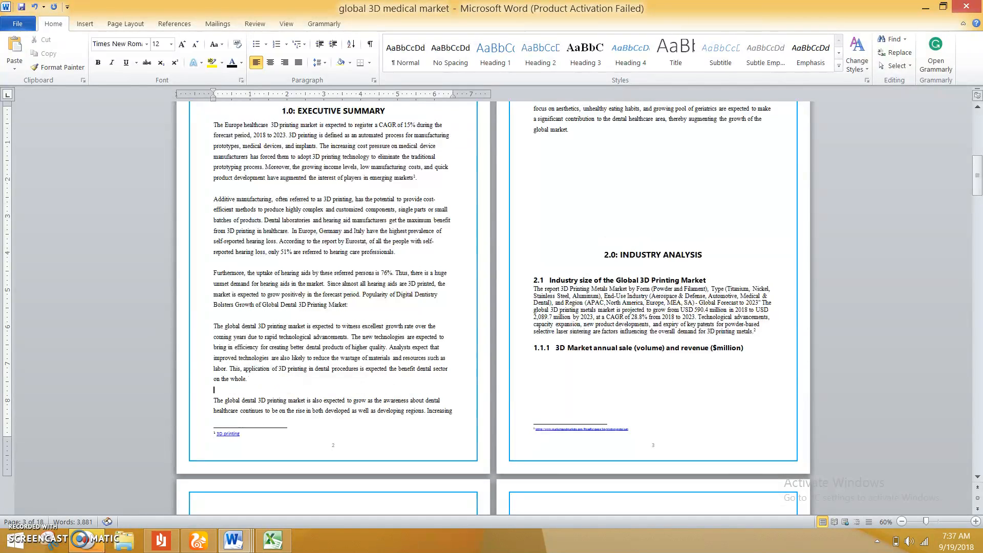
# Step: Split the first Executive Summary paragraph after "prototypes, medical devices, and implants." and separate the two parts with an empty line
pyautogui.click(320, 148)
pyautogui.press('Return')
pyautogui.press('Return')
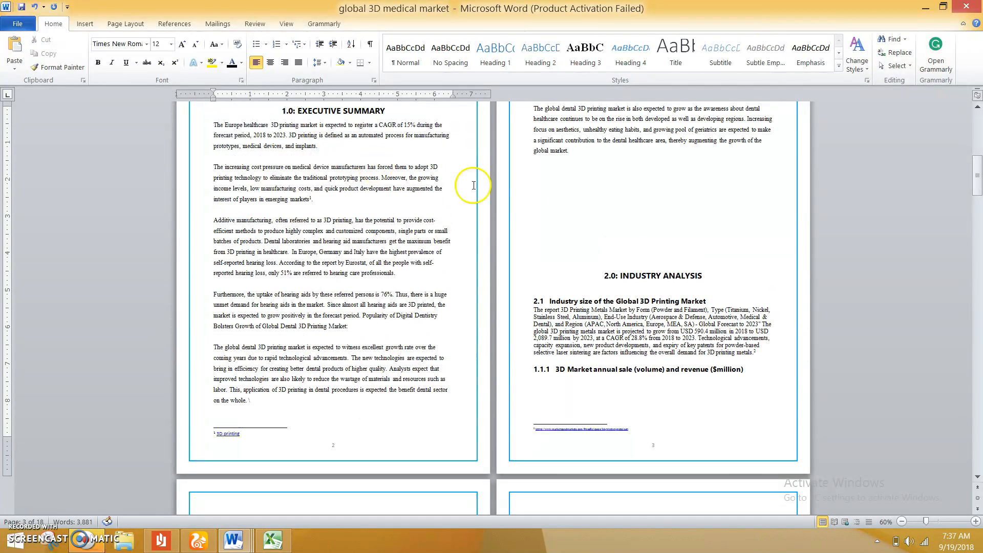
pyautogui.click(603, 275)
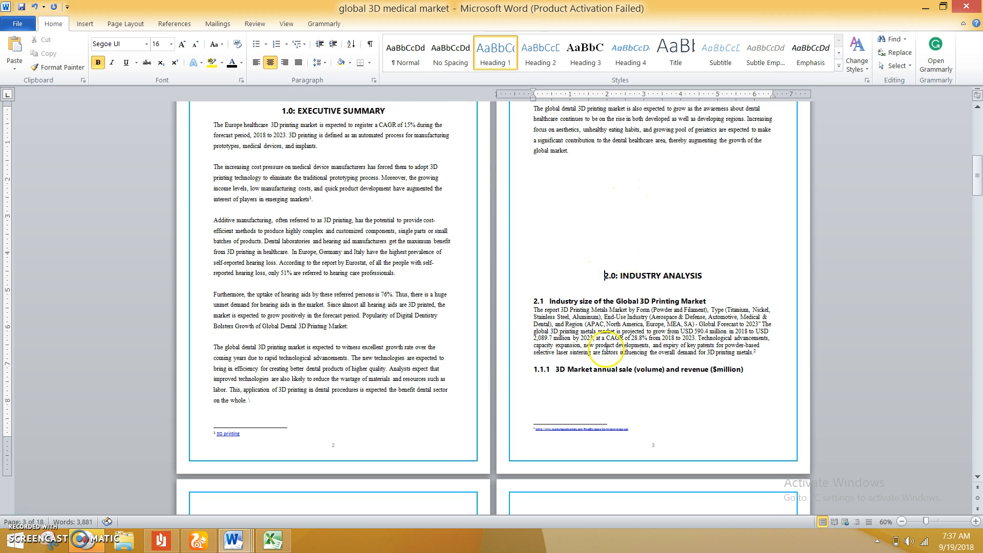
pyautogui.moveTo(533, 311); pyautogui.dragTo(757, 359)
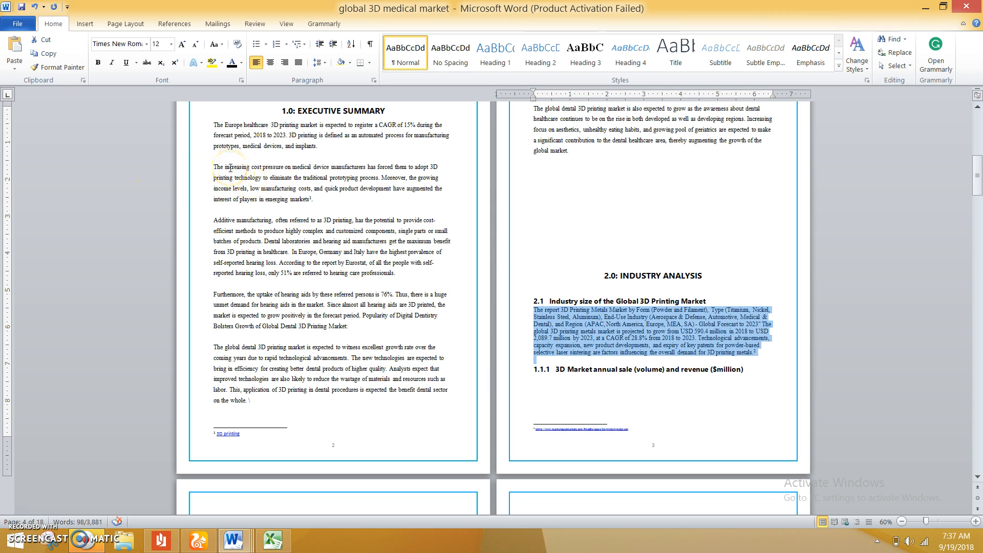
pyautogui.click(657, 353)
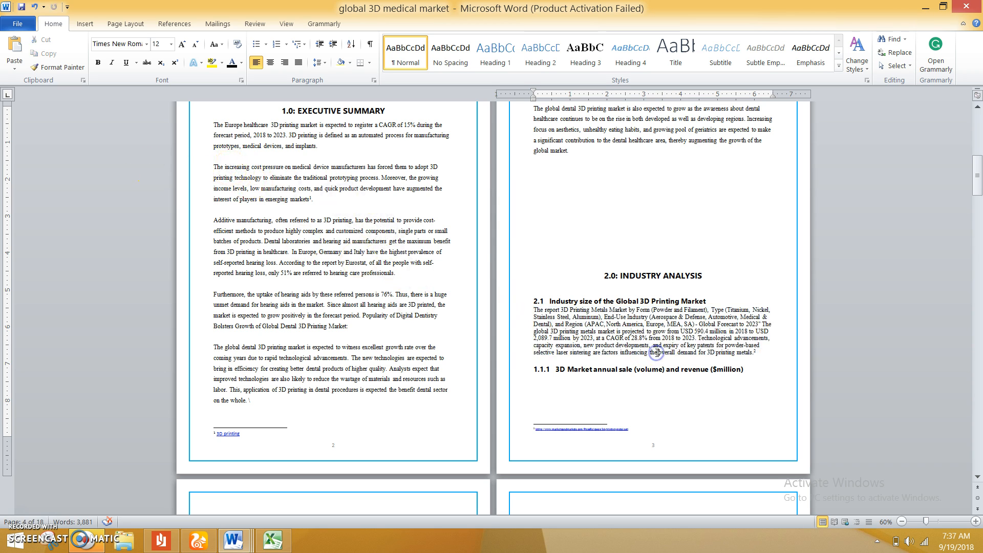
# Step: Insert empty lines above the 2.0: INDUSTRY ANALYSIS heading to push the section towards the next page
pyautogui.click(617, 268)
pyautogui.click(640, 246)
pyautogui.press('Return')
pyautogui.press('Return')
pyautogui.press('Return')
pyautogui.press('Return')
pyautogui.press('Return')
pyautogui.press('Return')
pyautogui.press('Return')
pyautogui.press('Return')
pyautogui.press('Return')
pyautogui.press('Return')
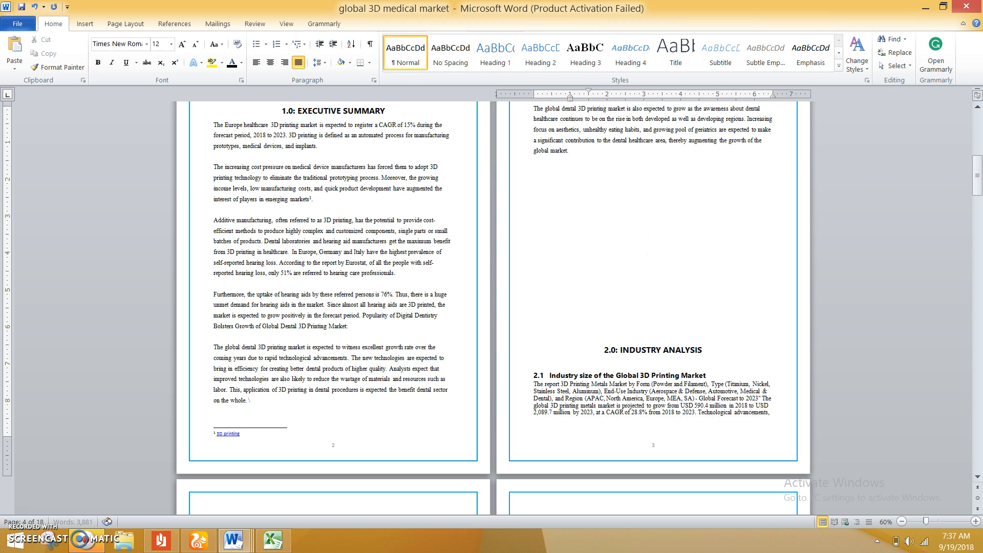
pyautogui.press('Return')
pyautogui.press('Return')
pyautogui.press('Return')
pyautogui.press('Return')
pyautogui.press('Return')
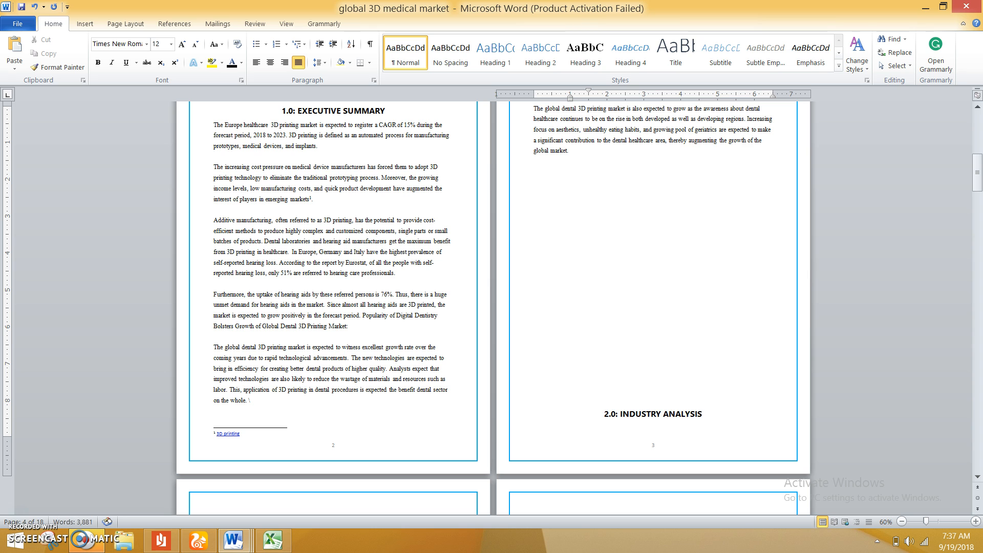
# Step: Look through the rest of the report from the Industry Analysis section to the Competitive Analysis company profiles to examine the layout
pyautogui.press('Down')
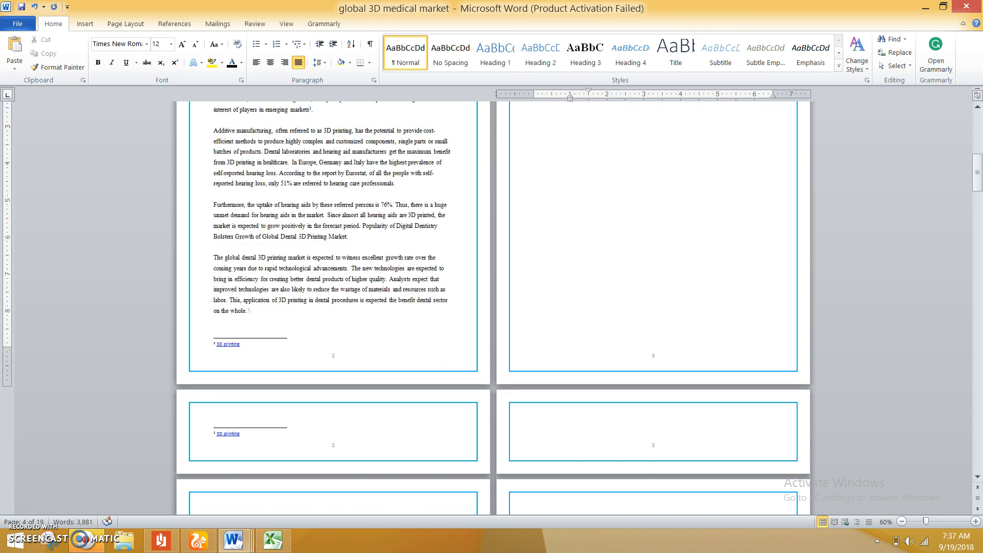
pyautogui.scroll(-5, 589, 510)
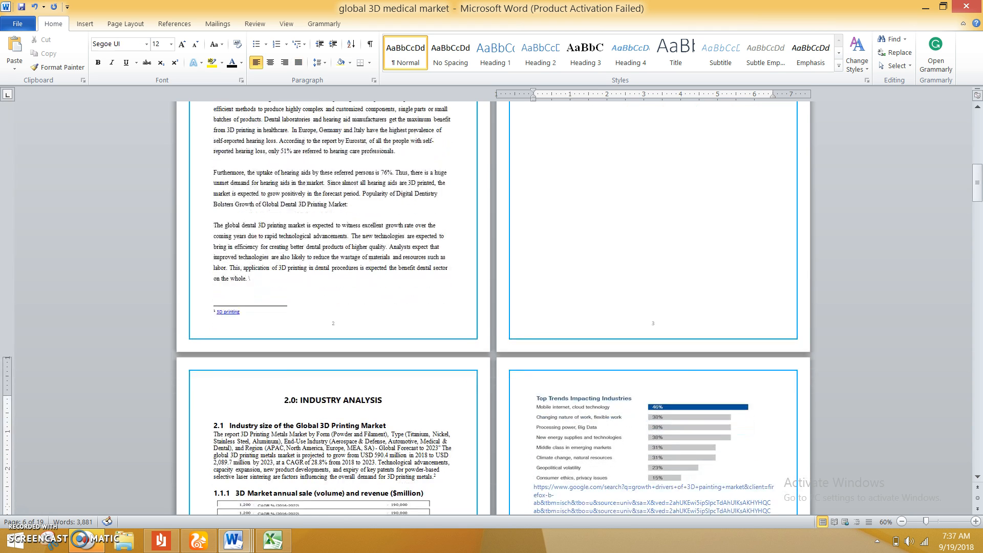
pyautogui.scroll(-5, 590, 511)
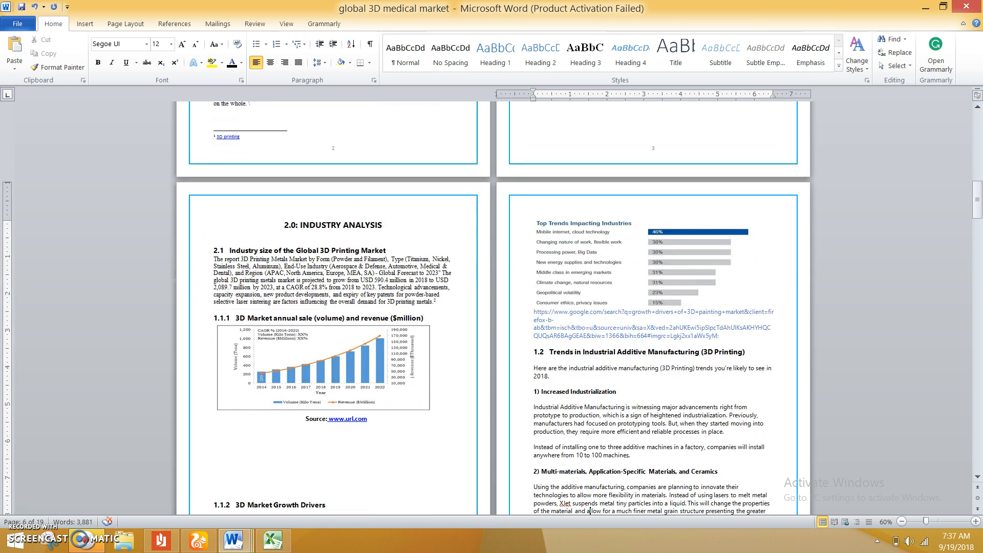
pyautogui.scroll(-6, 590, 511)
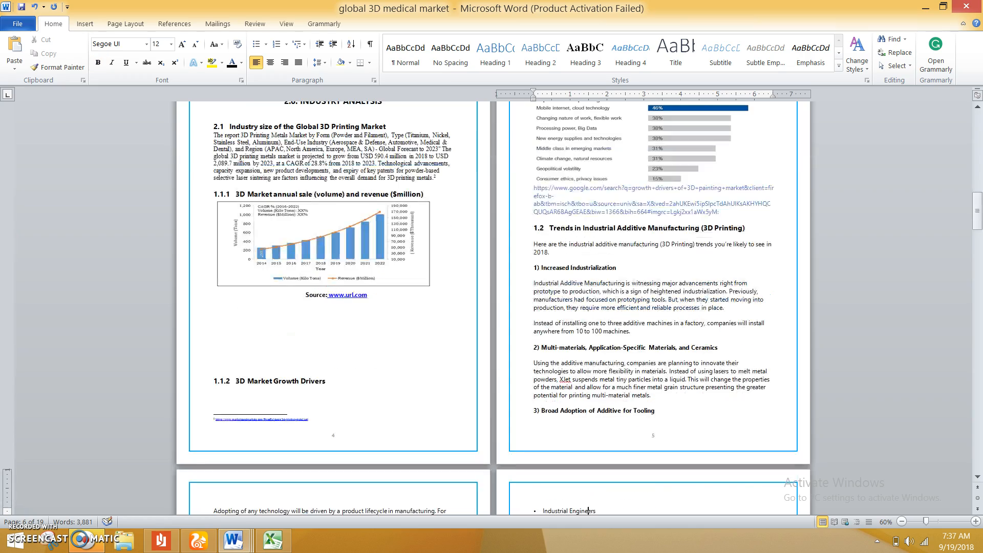
pyautogui.scroll(-20, 492, 307)
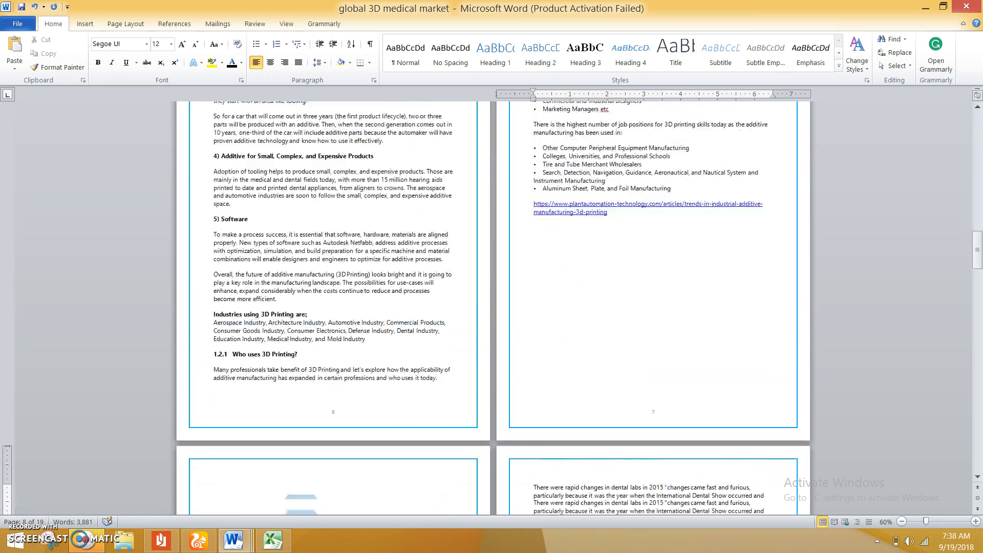
pyautogui.scroll(-20, 492, 307)
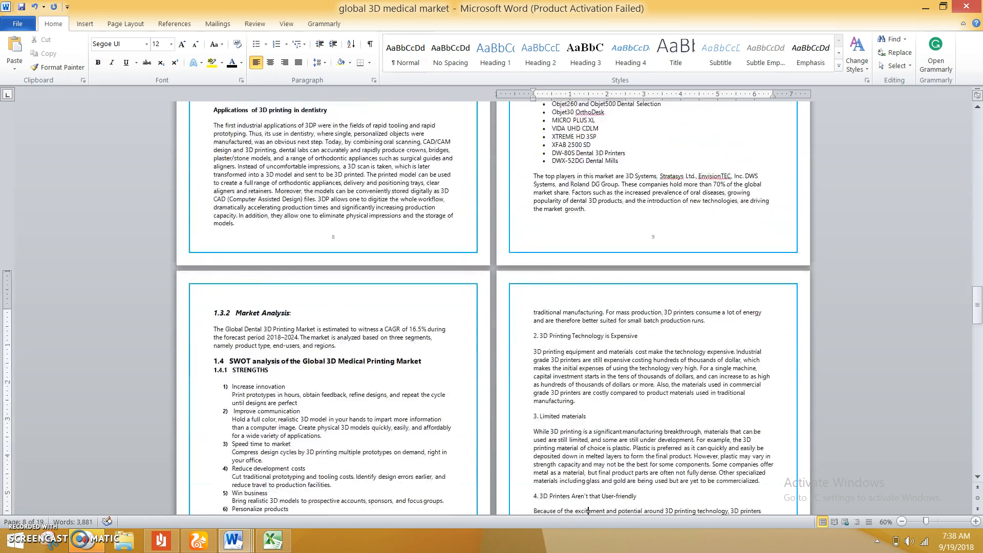
pyautogui.scroll(-20, 492, 308)
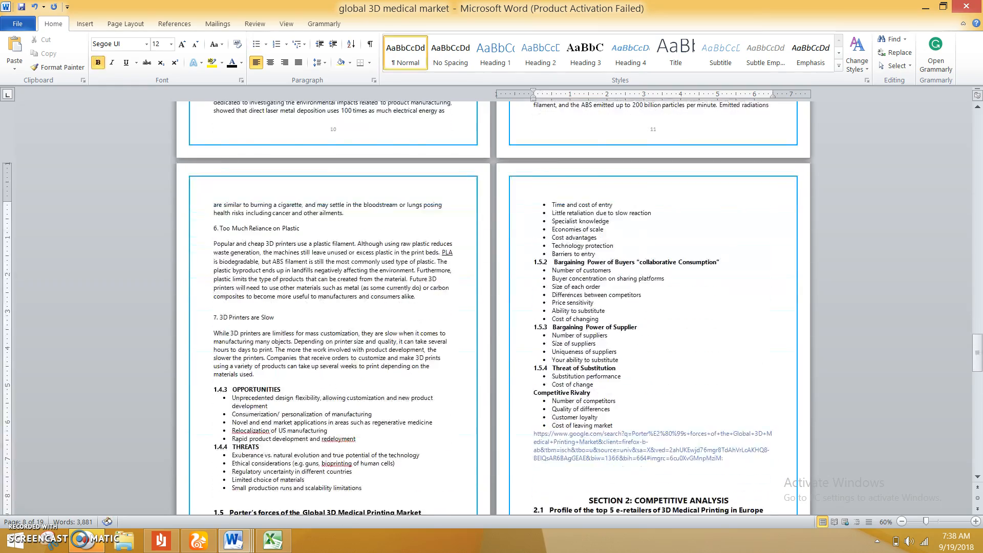
pyautogui.press('Down')
pyautogui.press('Down')
pyautogui.press('Down')
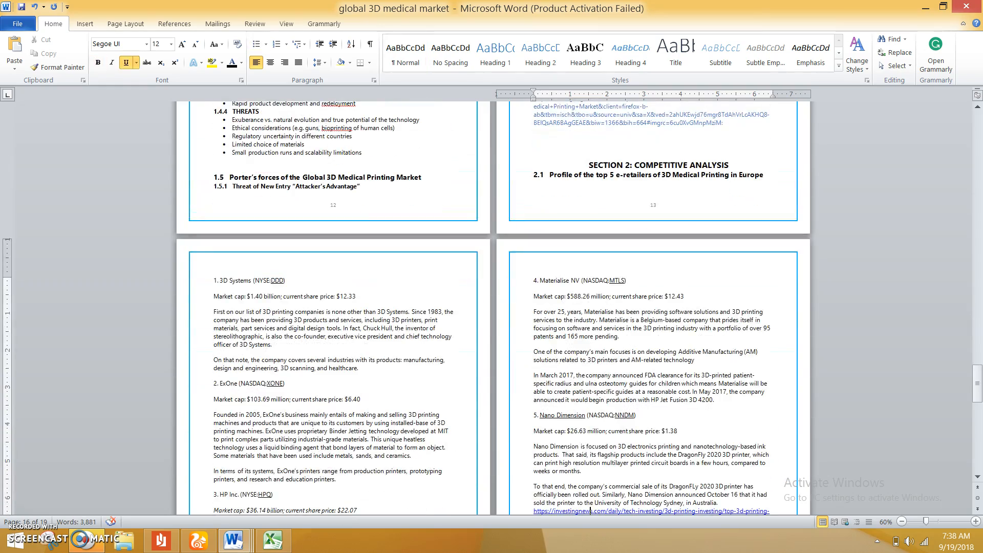